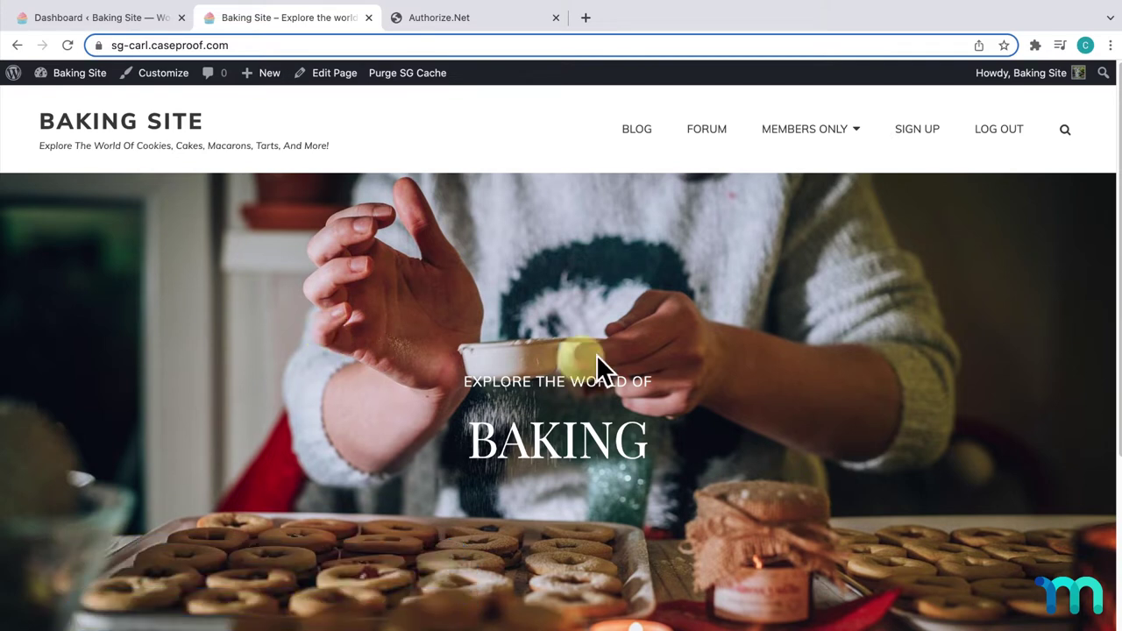
- Open the Baking Site's Pro plan signup page from Members Only > Sign Up
mouse_move(853, 157)
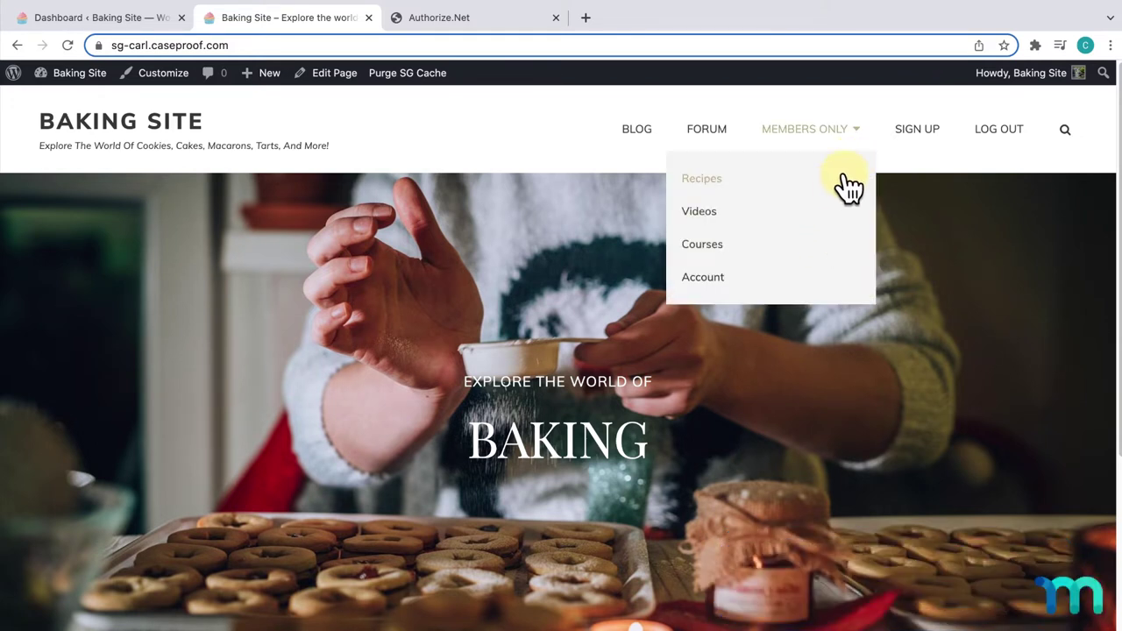
left_click(911, 133)
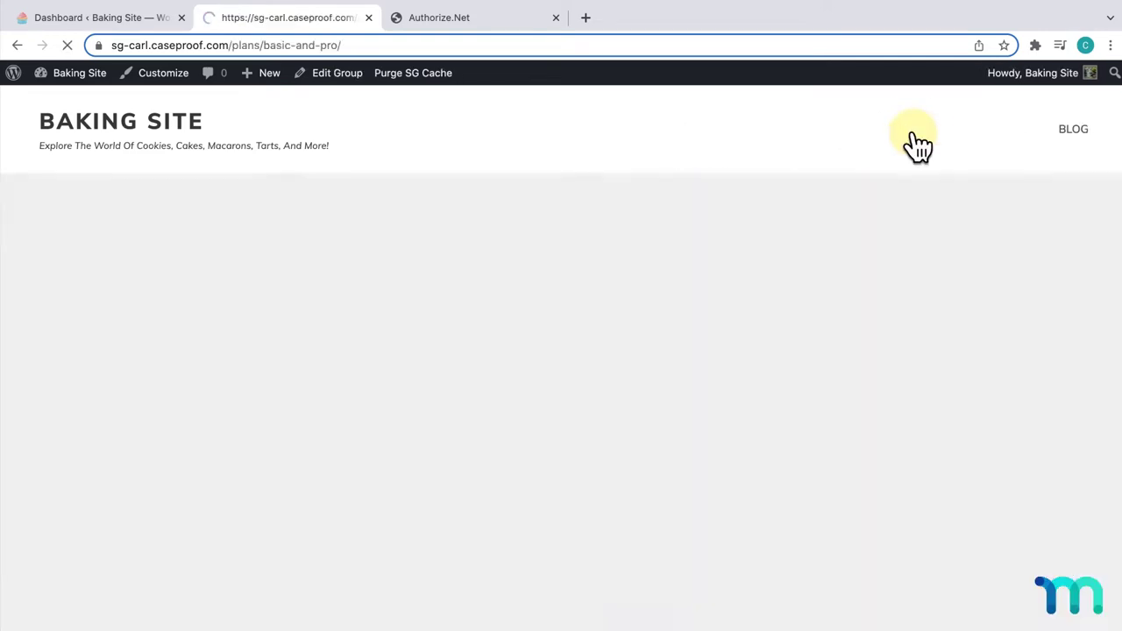
scroll(888, 243, "down", 6)
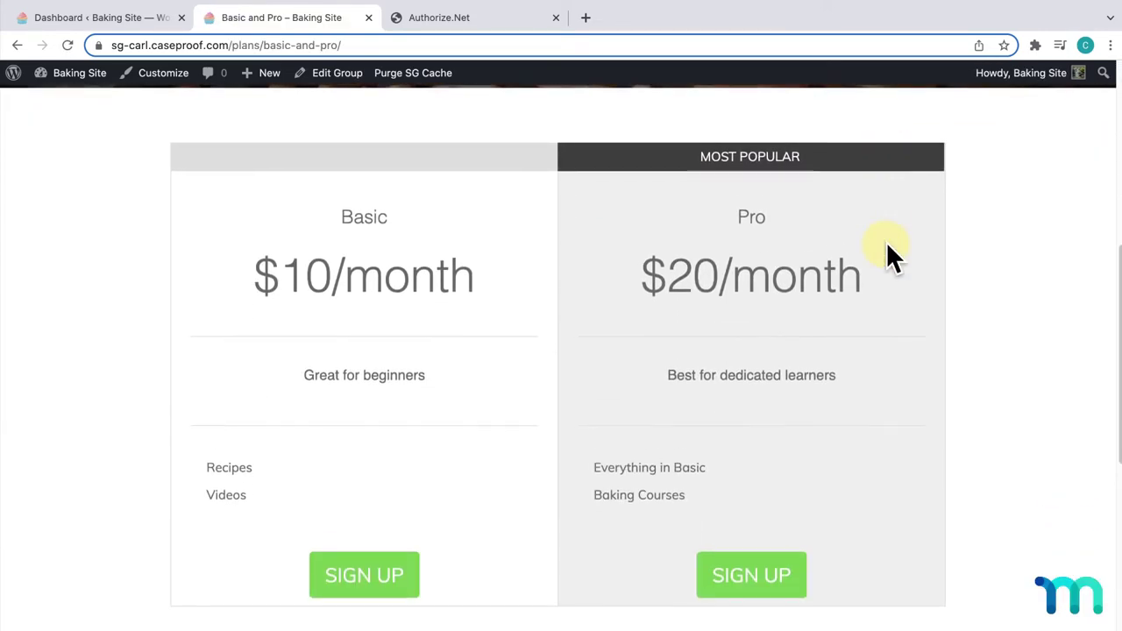
scroll(888, 245, "down", 1)
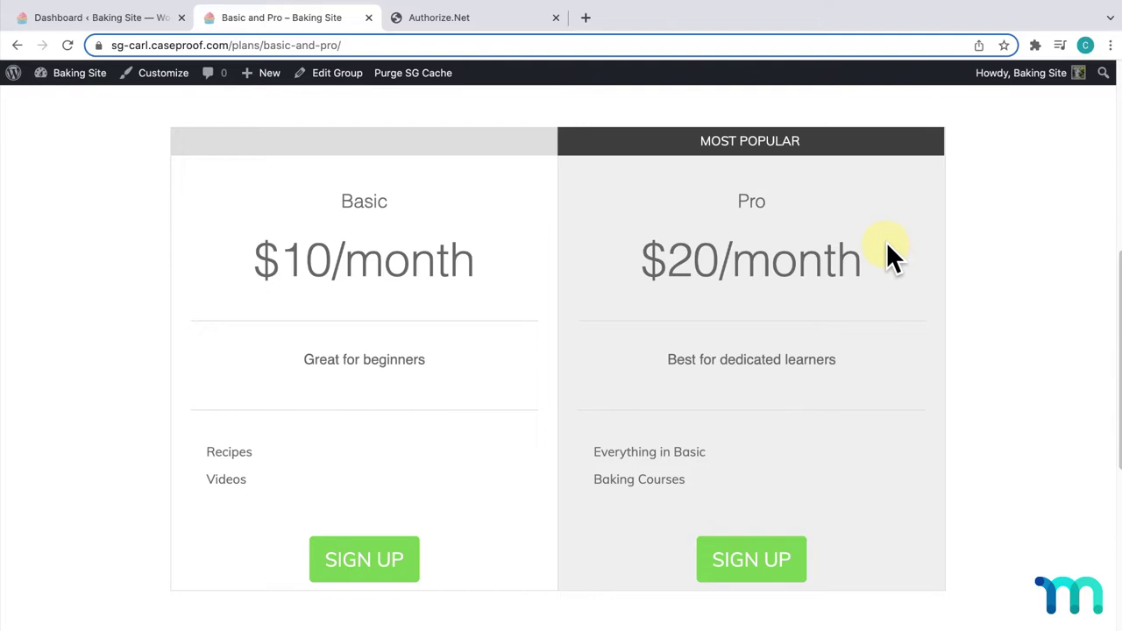
left_click(768, 559)
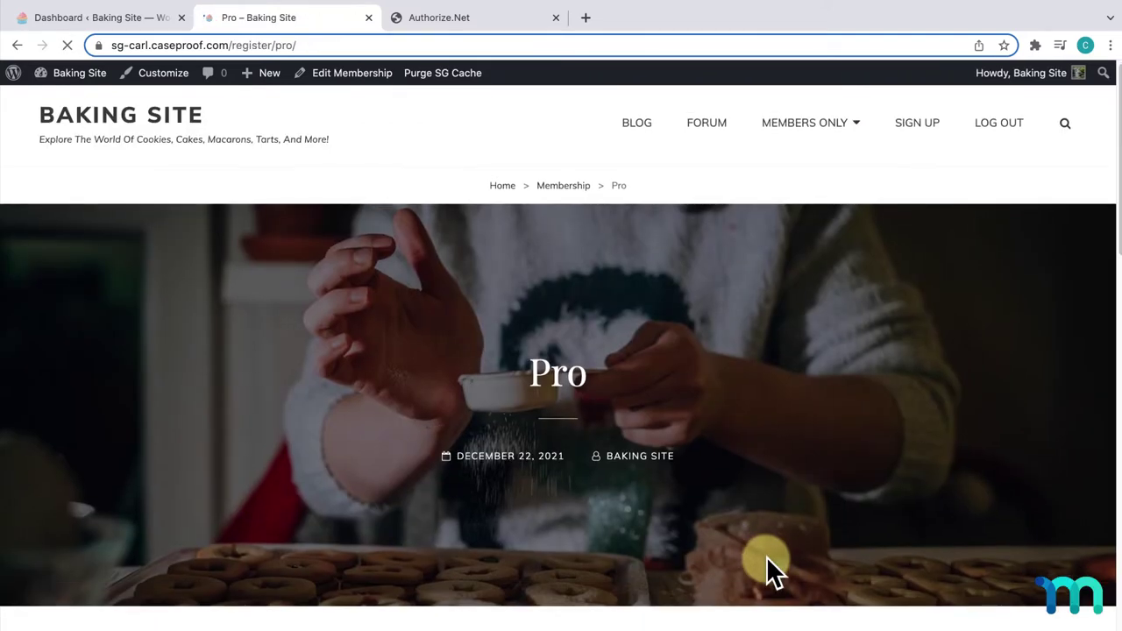
- Preview the Pay Offline option, then go back to Pay with Credit Card
scroll(767, 556, "down", 9)
scroll(766, 556, "down", 2)
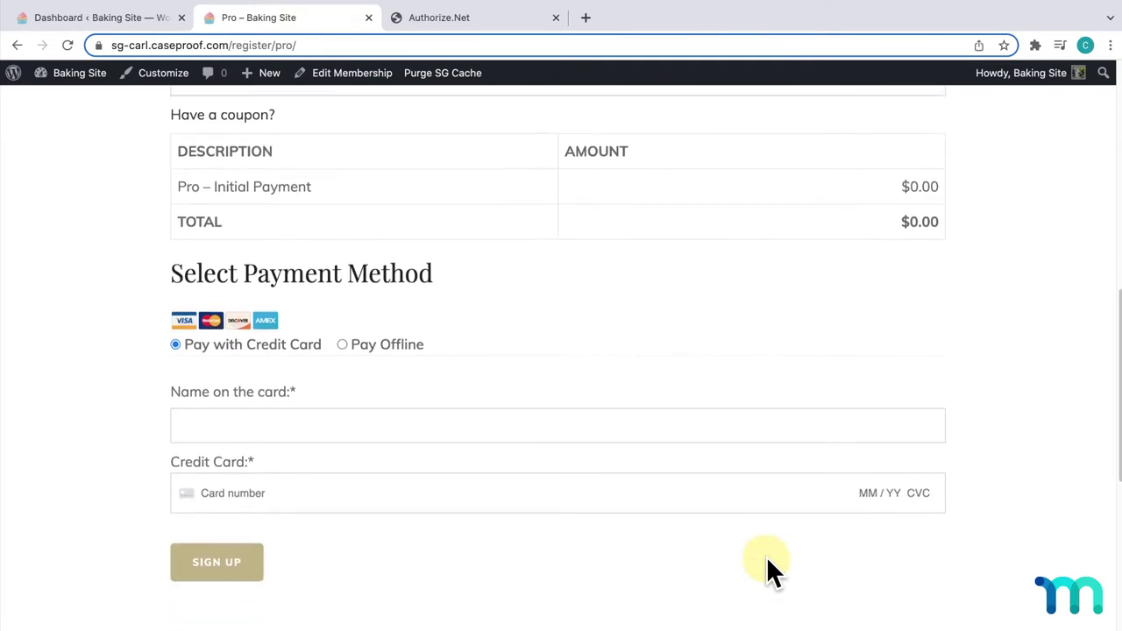
left_click(372, 348)
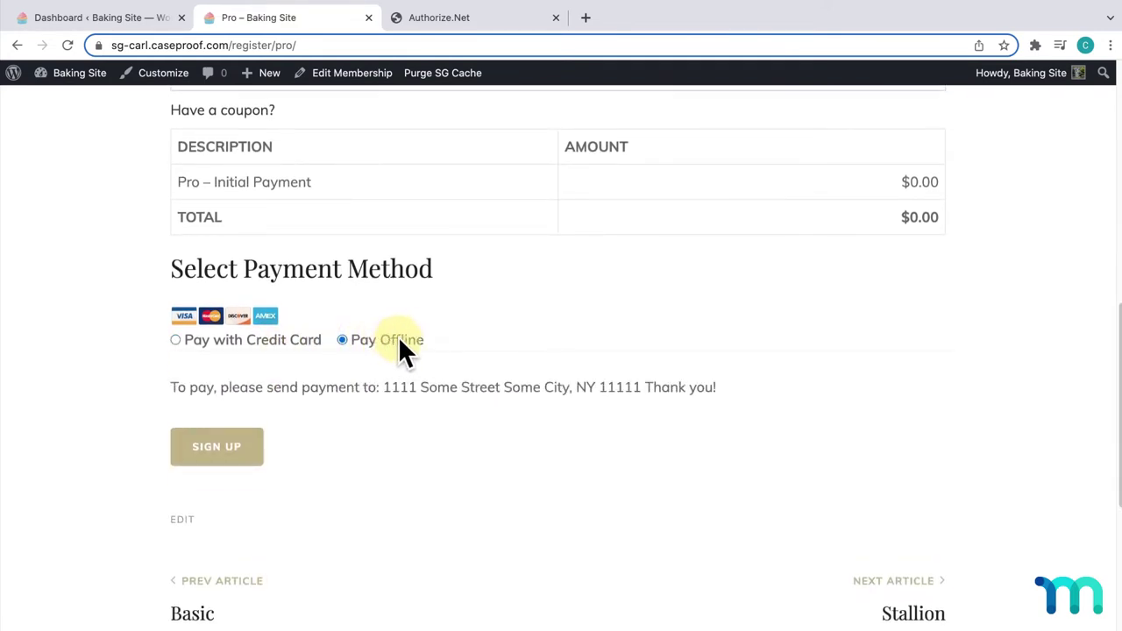
left_click(280, 342)
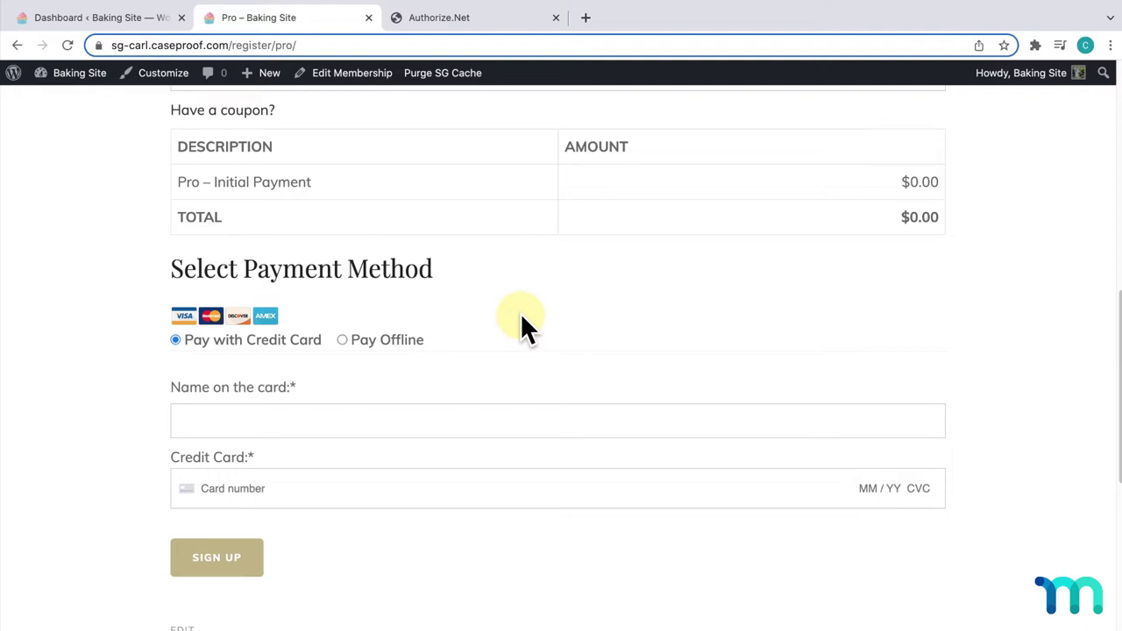
- Close the Pro signup page and open MemberPress Settings > Payments
left_click(369, 18)
left_click(147, 22)
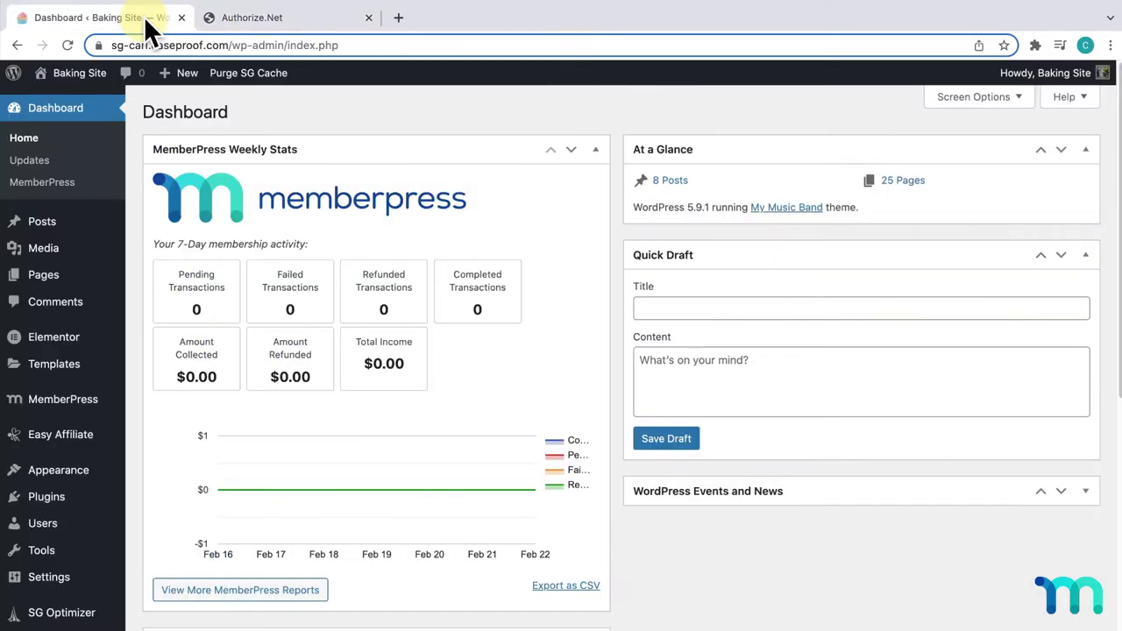
mouse_move(51, 408)
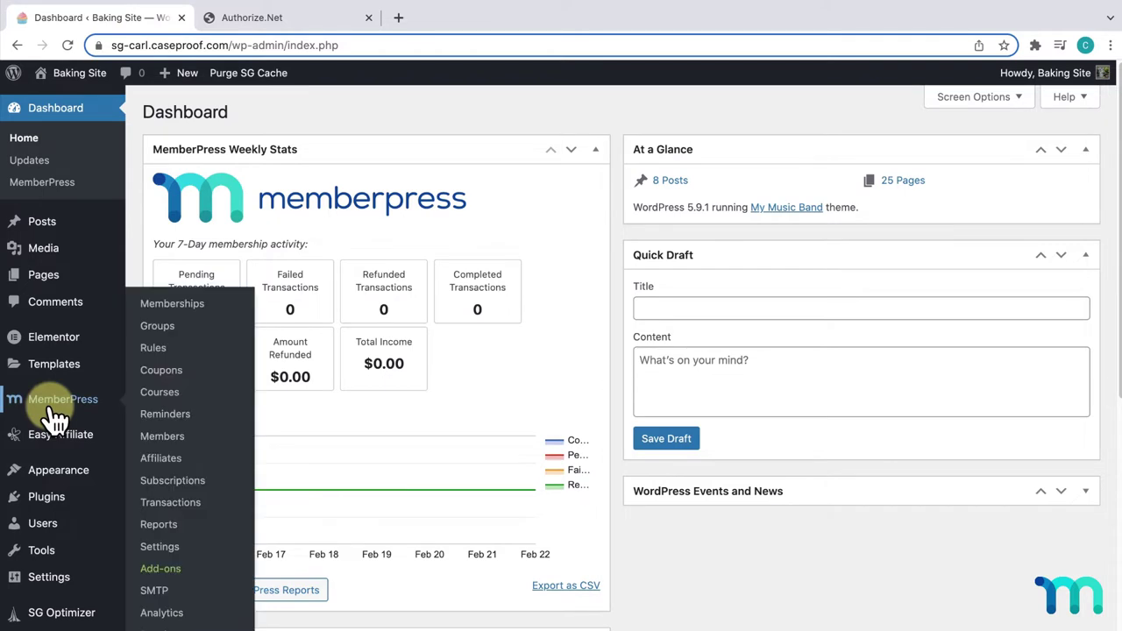
left_click(160, 546)
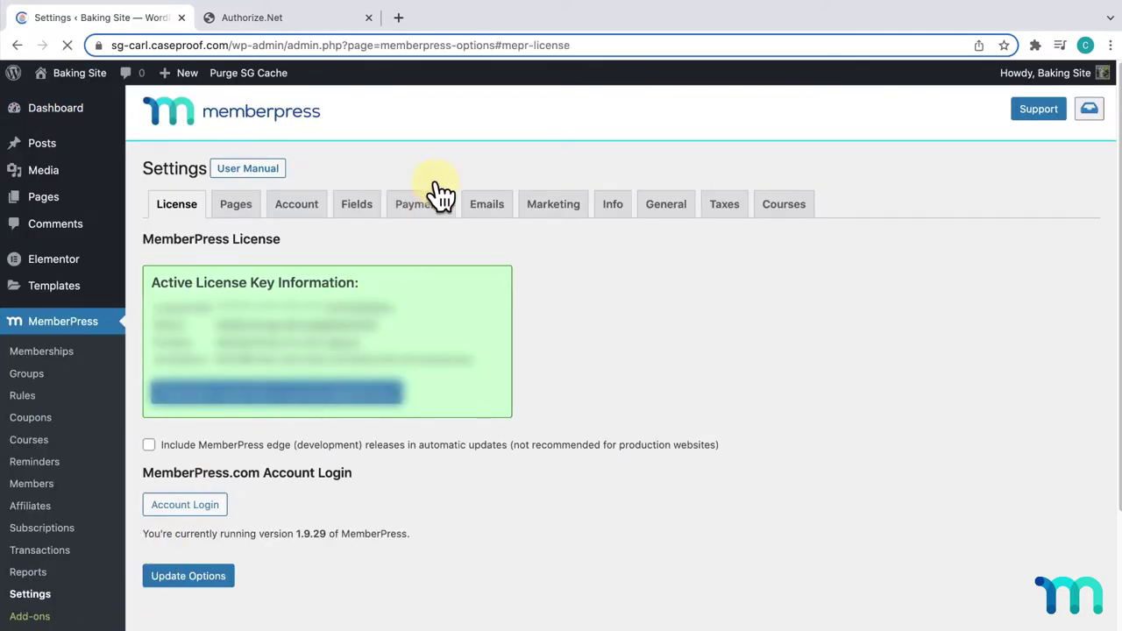
left_click(432, 213)
scroll(434, 206, "down", 5)
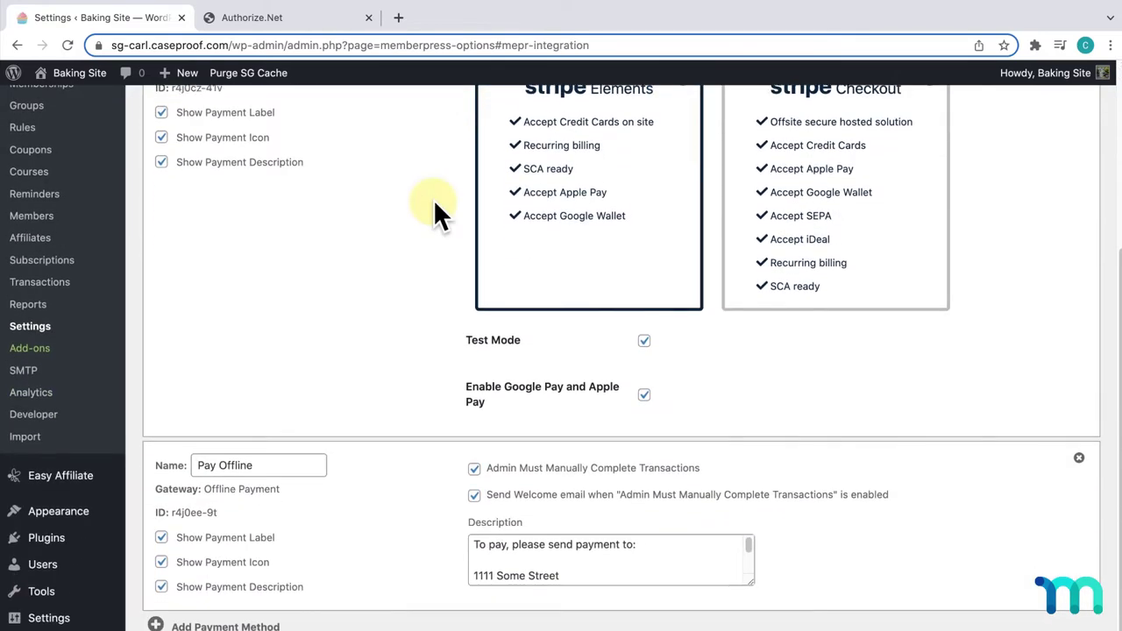
- Add an Authorize.net payment method named 'Authorize.net (Credit Card)'
left_click(271, 596)
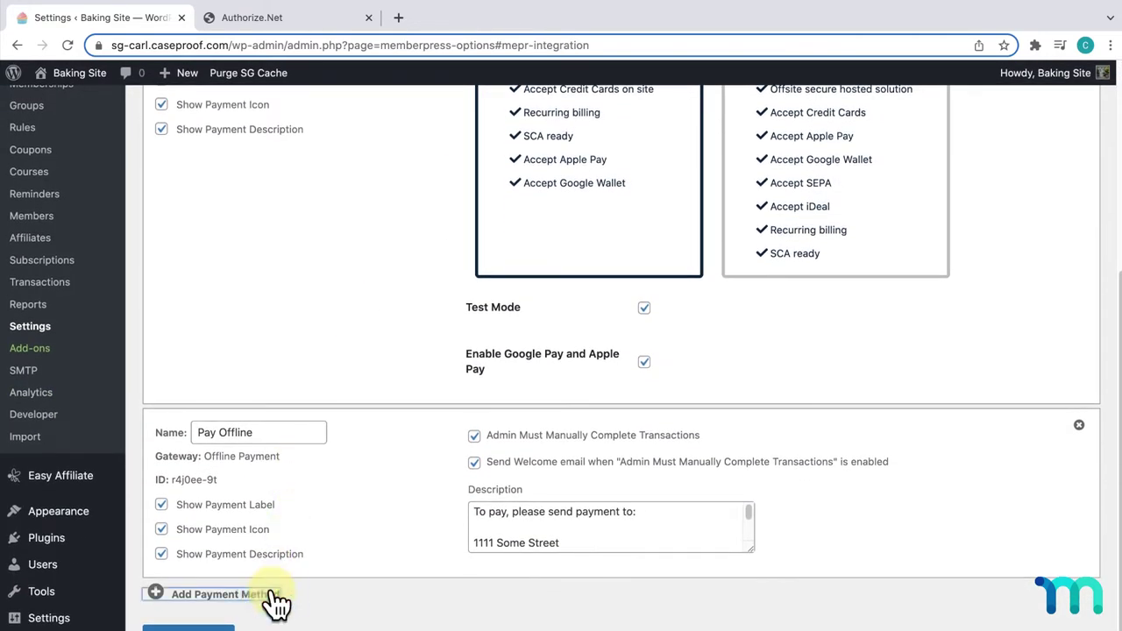
scroll(386, 521, "down", 4)
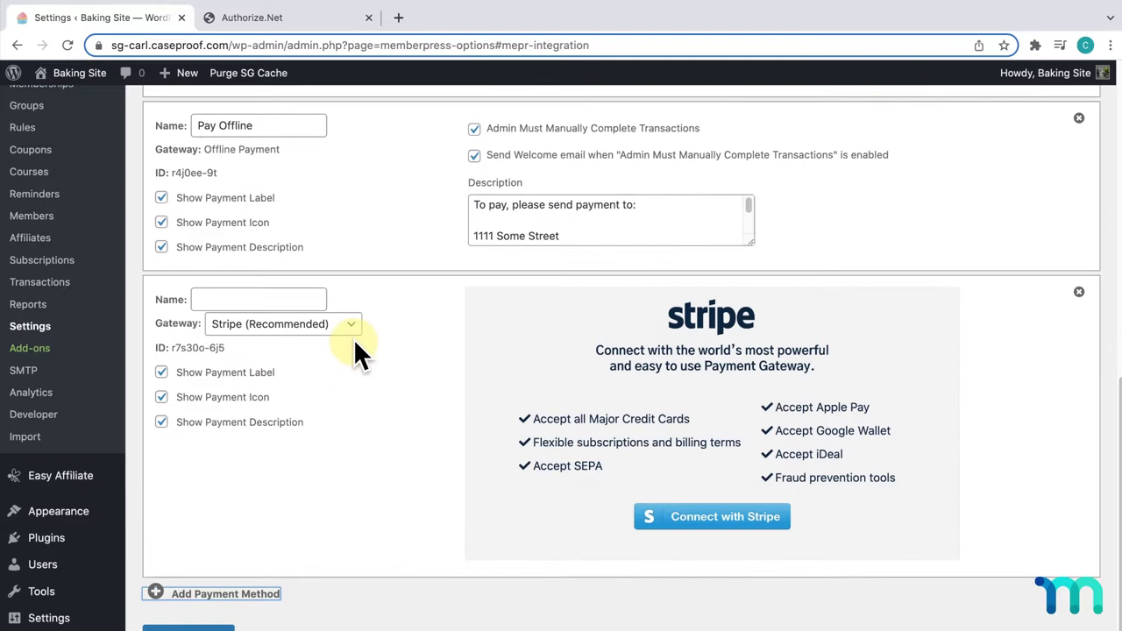
left_click(351, 329)
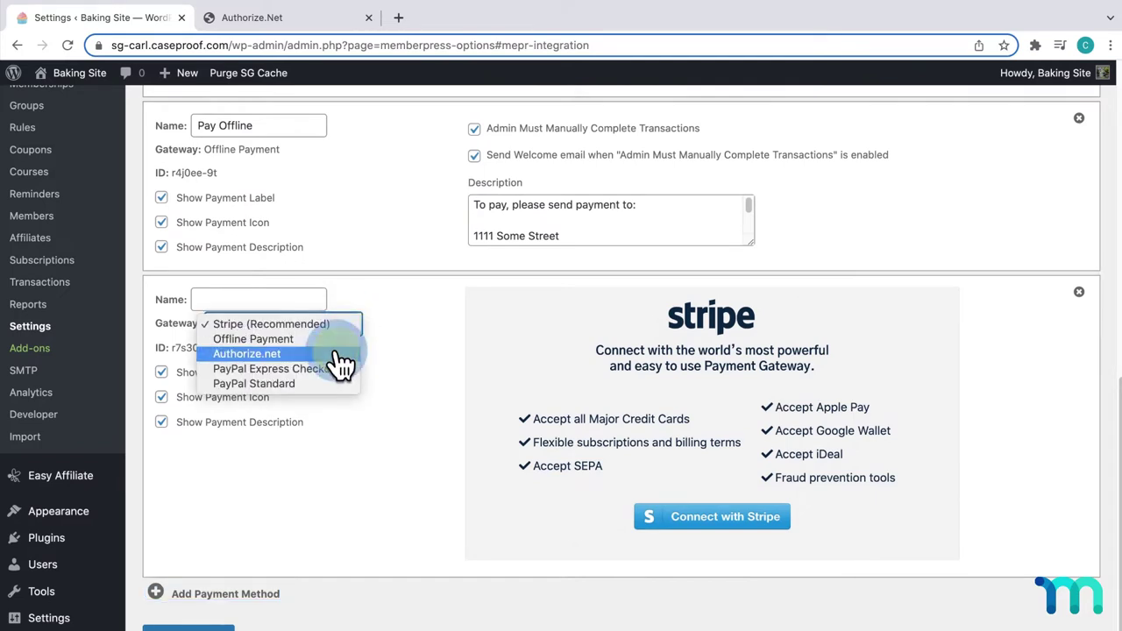
left_click(341, 356)
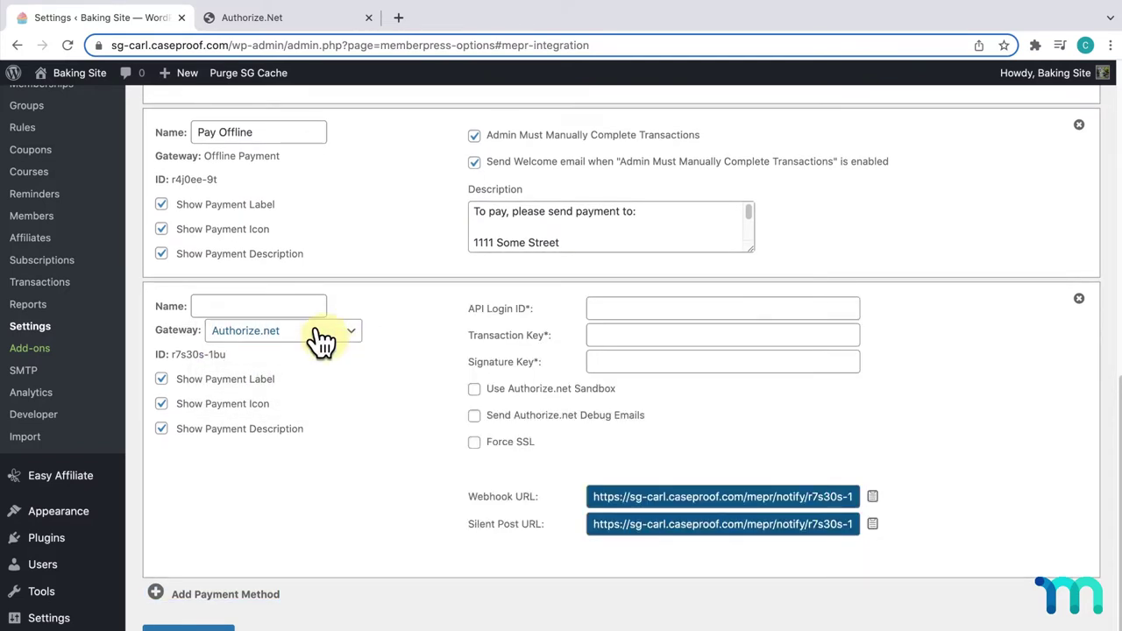
left_click(295, 305)
type("Authorize.net (Credit Card)")
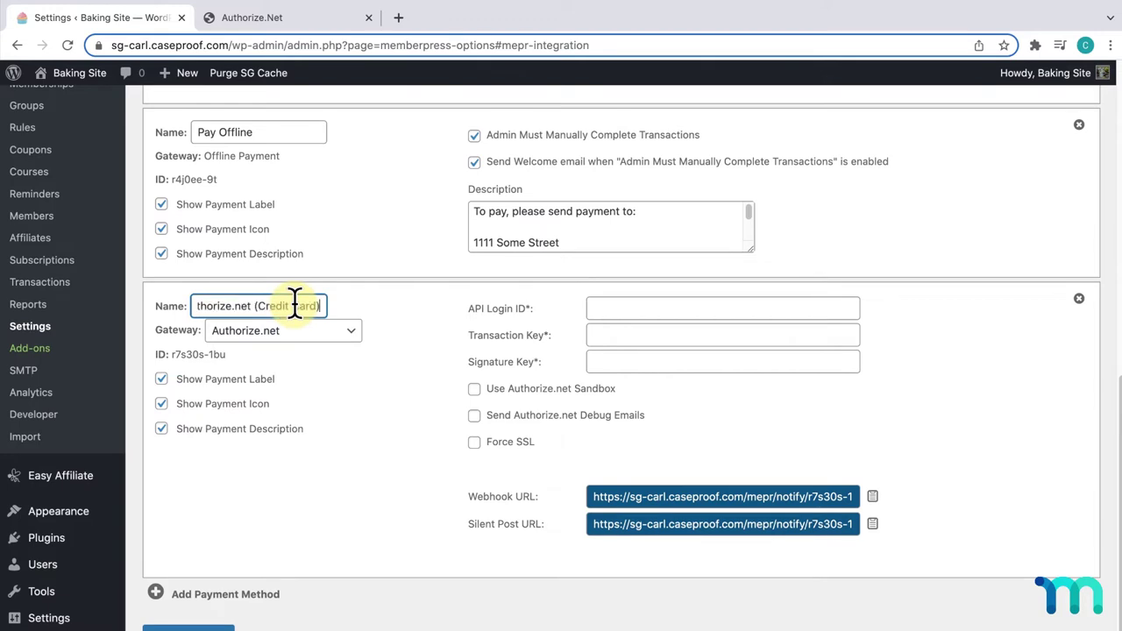
left_click_drag(295, 305, 191, 303)
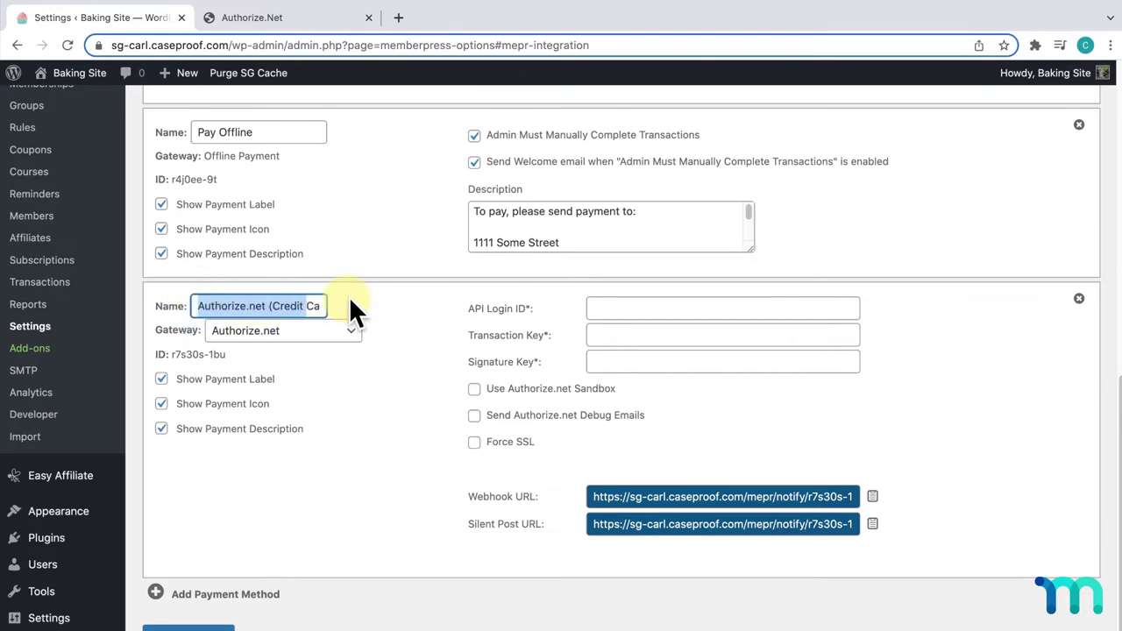
left_click(358, 299)
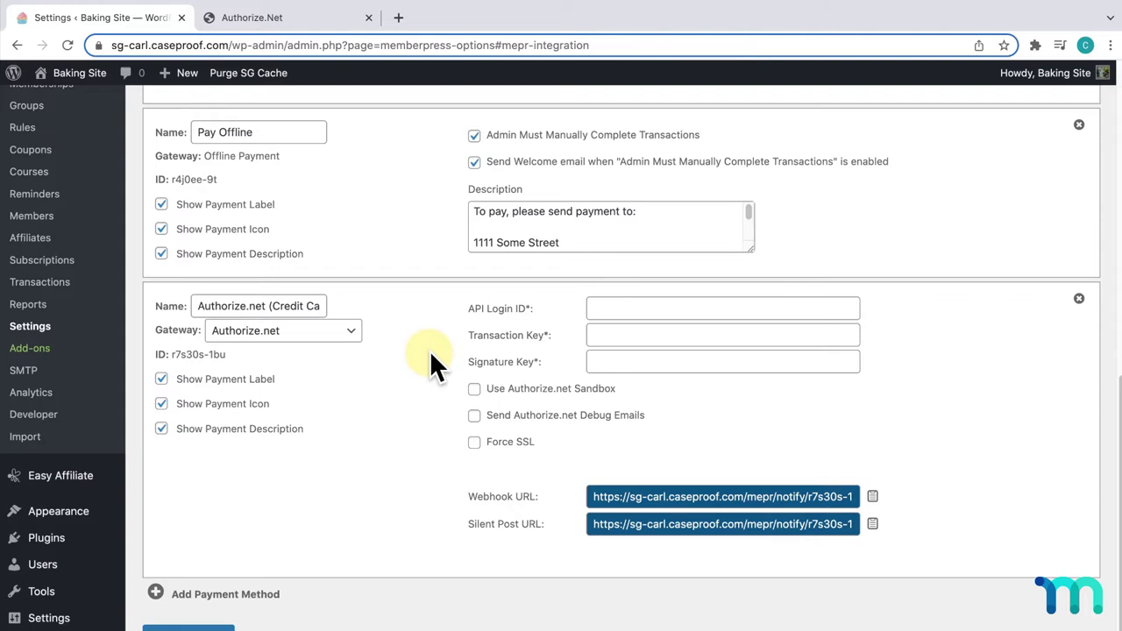
- Tick Use Authorize.net Sandbox on the Authorize.net payment method
left_click(474, 390)
- Copy the API Login ID from Authorize.Net's sandbox API Credentials & Keys into MemberPress
left_click(307, 19)
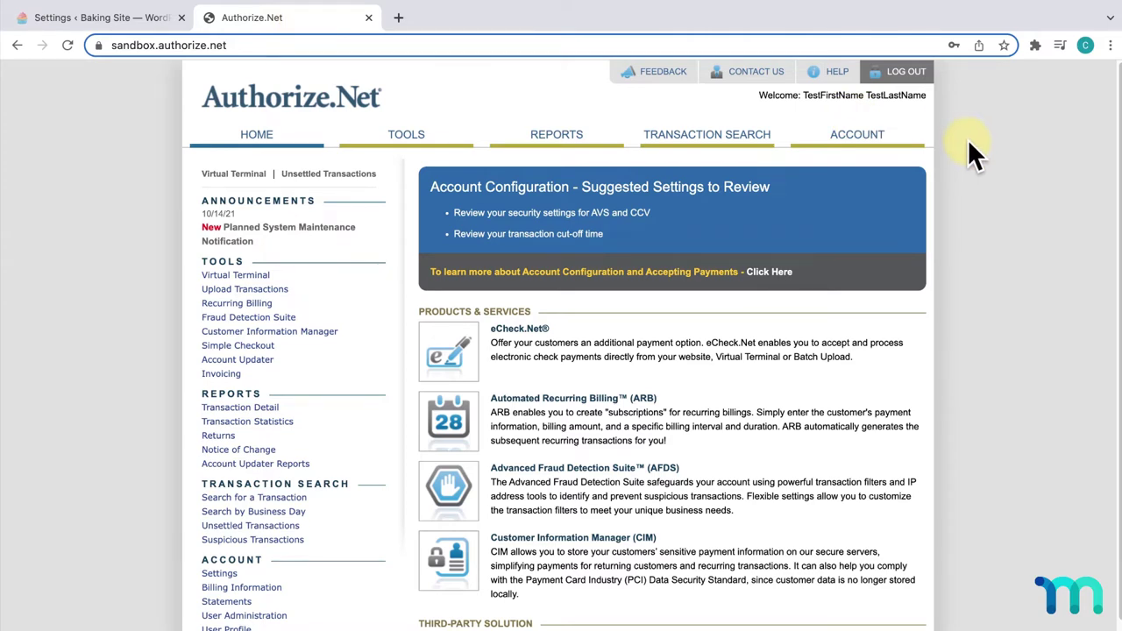
left_click(873, 145)
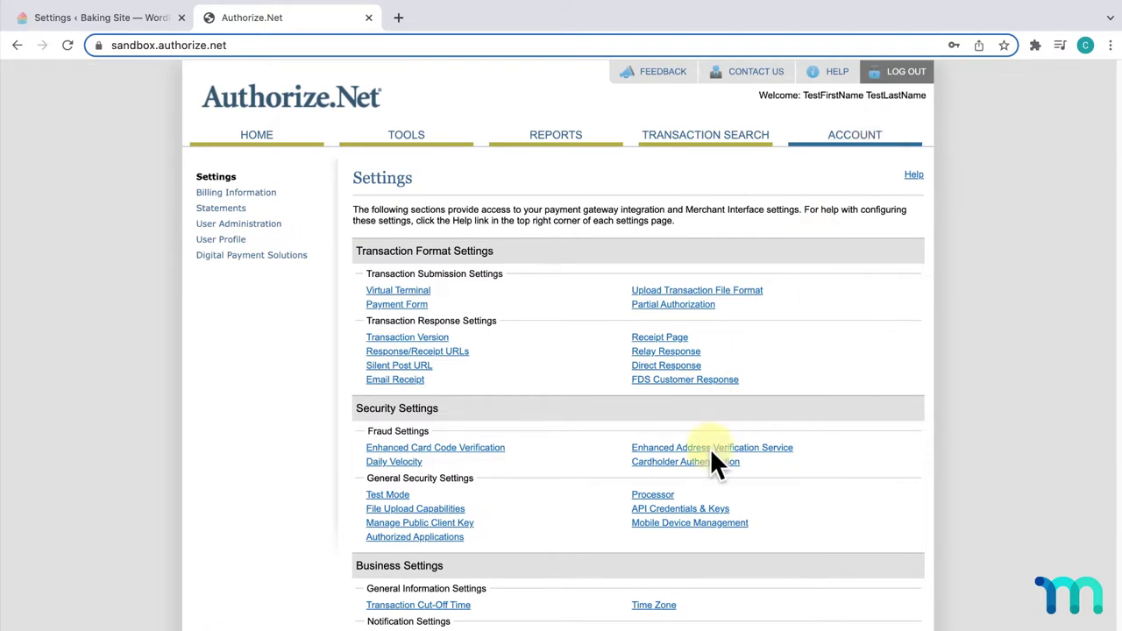
left_click(719, 509)
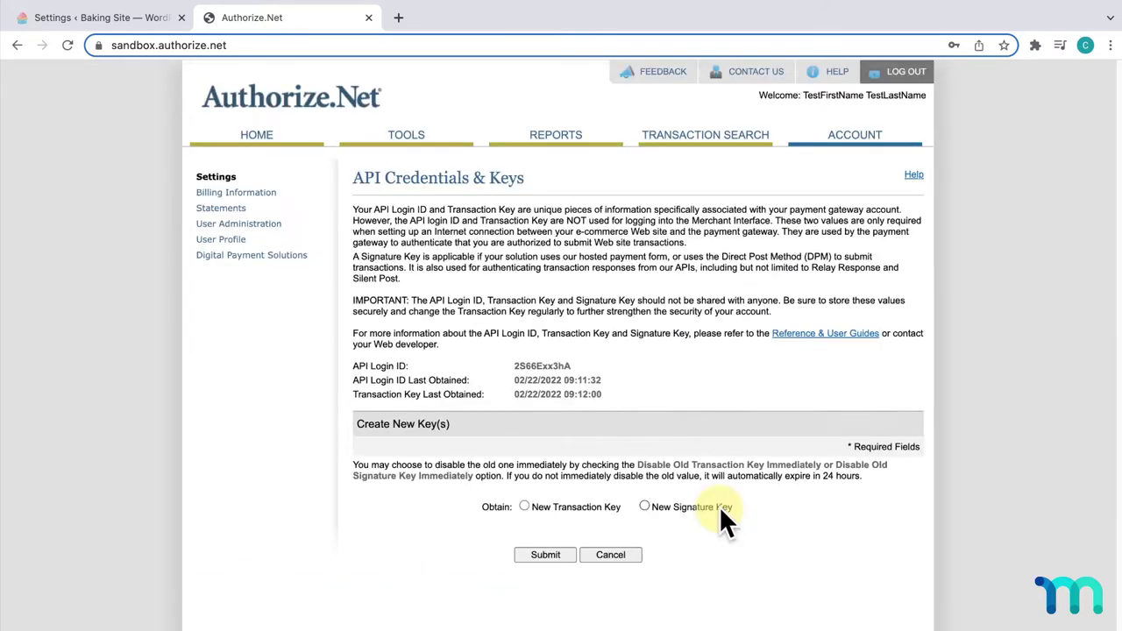
left_click_drag(576, 364, 514, 368)
key("ctrl+c")
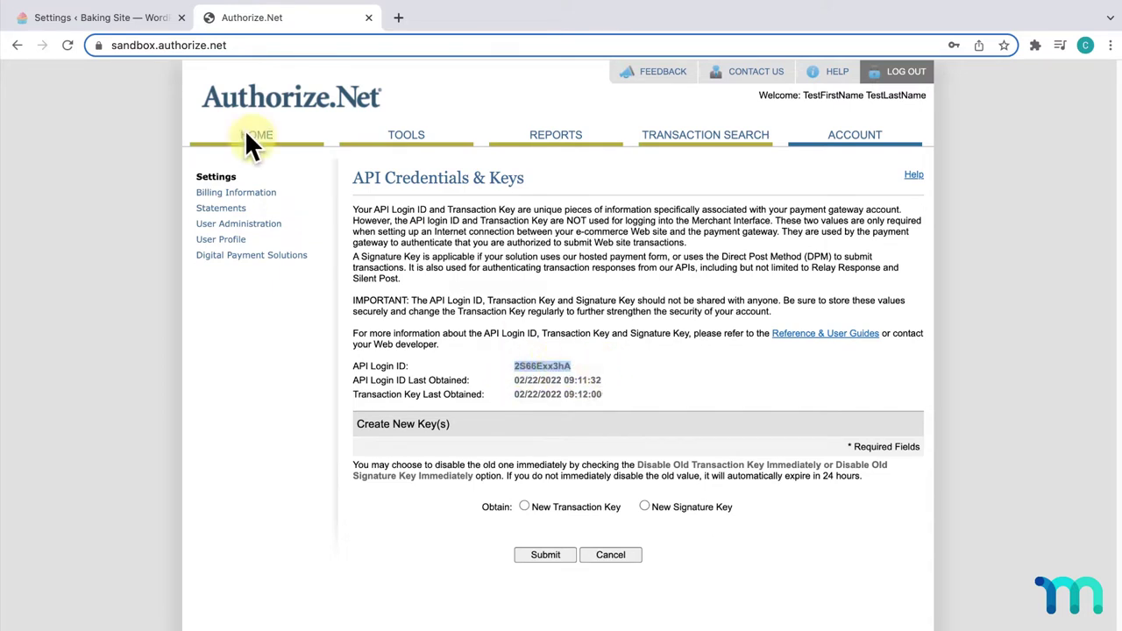
left_click(137, 19)
left_click(667, 310)
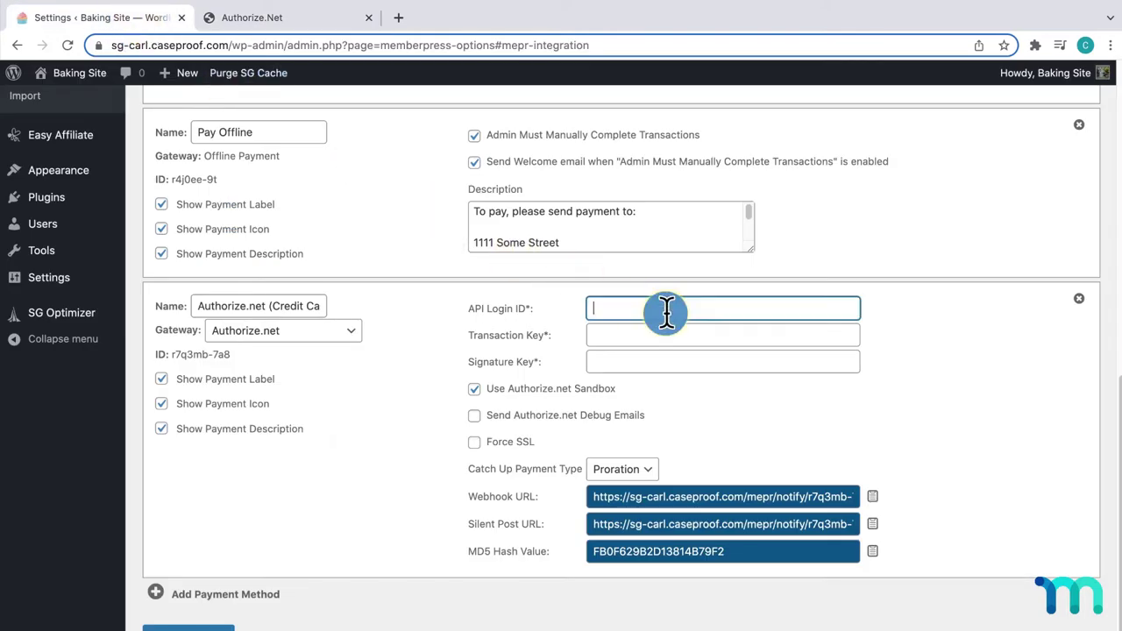
key("ctrl+v")
- Request a new Transaction Key in Authorize.Net, disabling the old key immediately
left_click(311, 25)
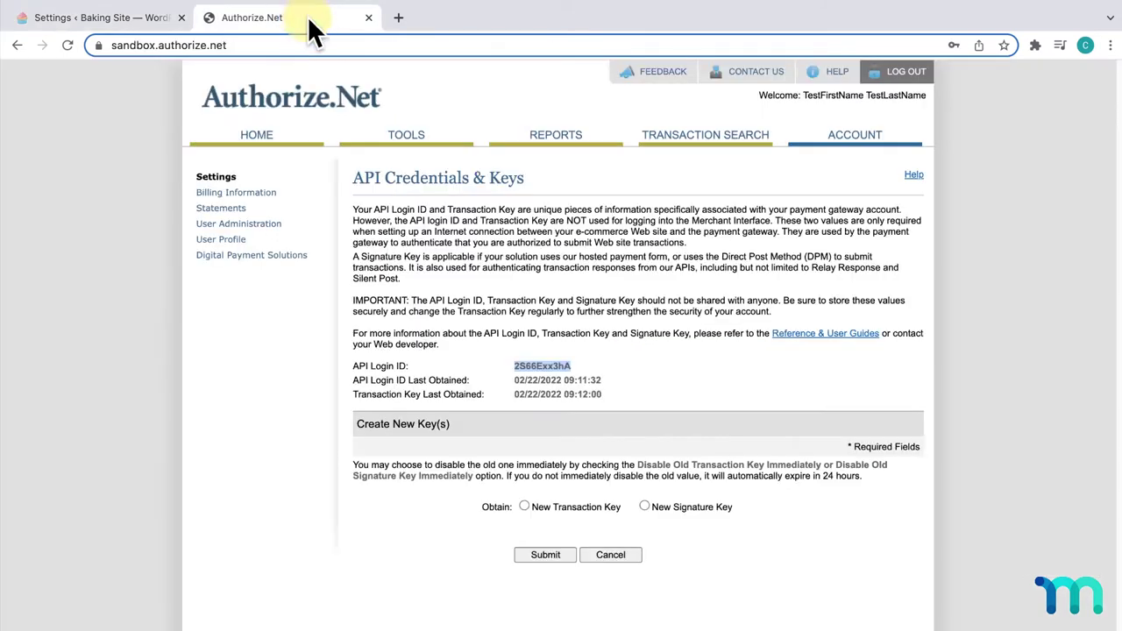
left_click(752, 531)
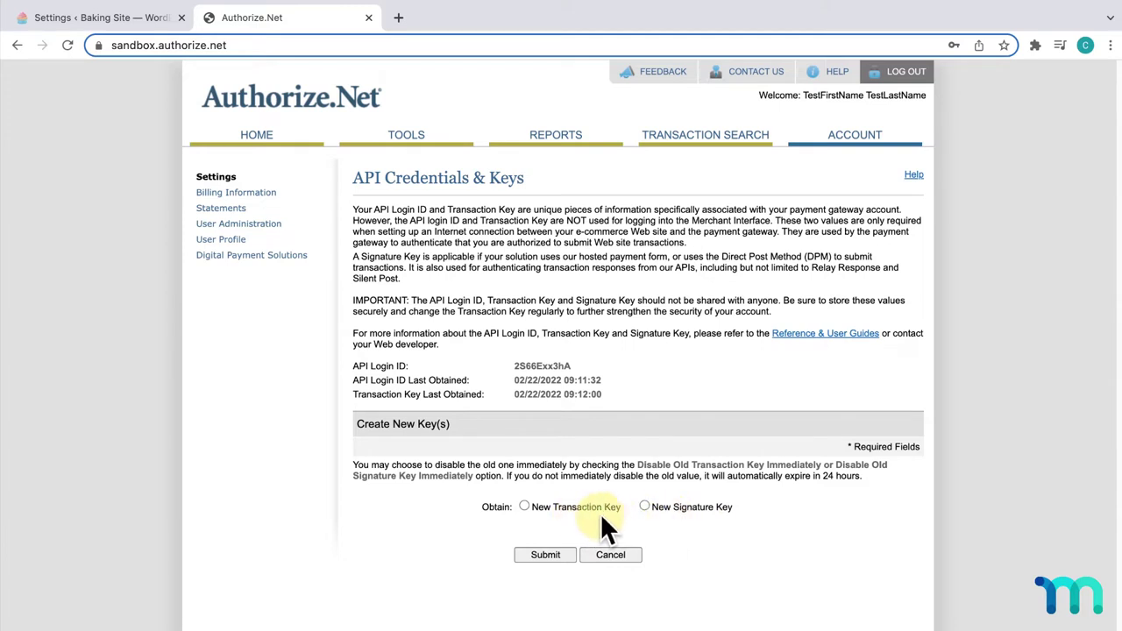
left_click(524, 507)
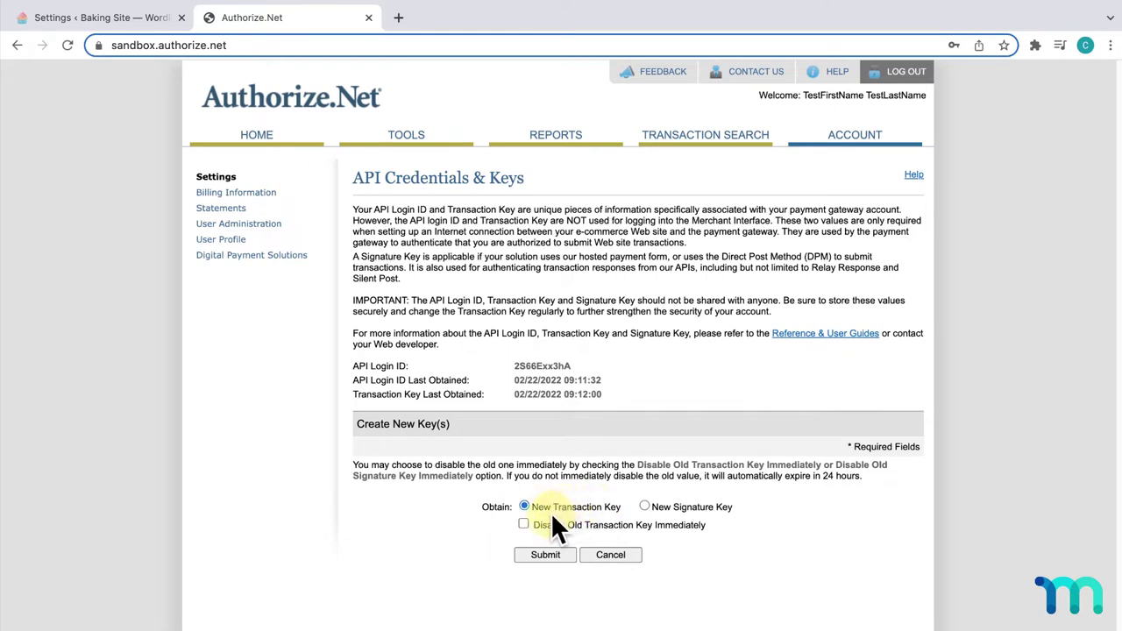
left_click(522, 523)
left_click(561, 554)
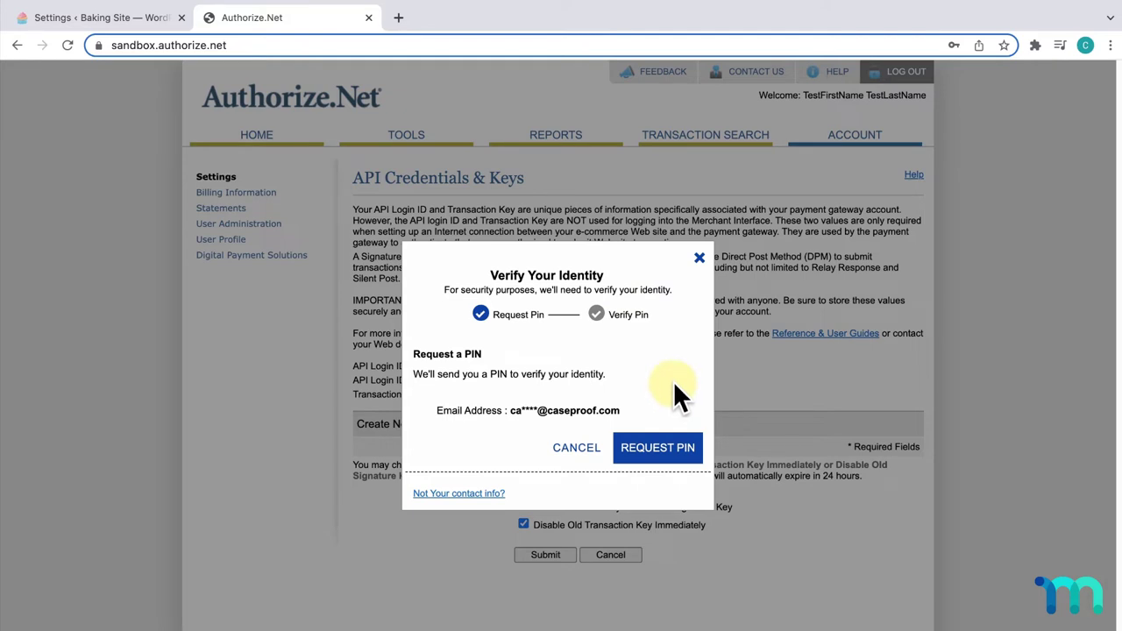
- Verify identity with the e-mailed PIN and copy the generated transaction key
left_click(679, 453)
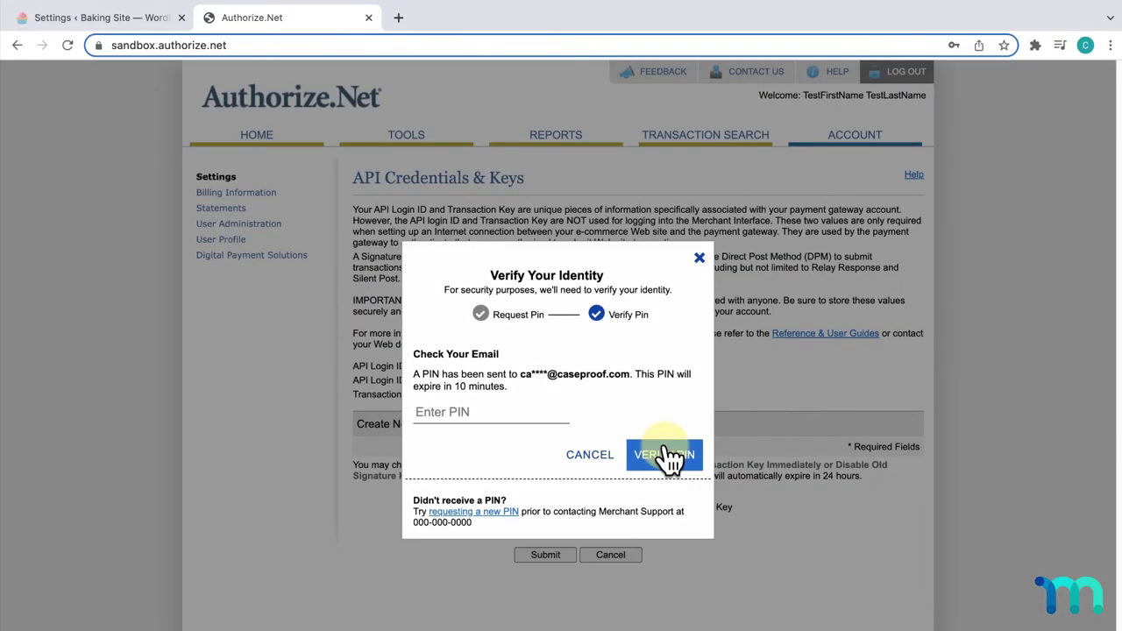
left_click(534, 409)
key("ctrl+v")
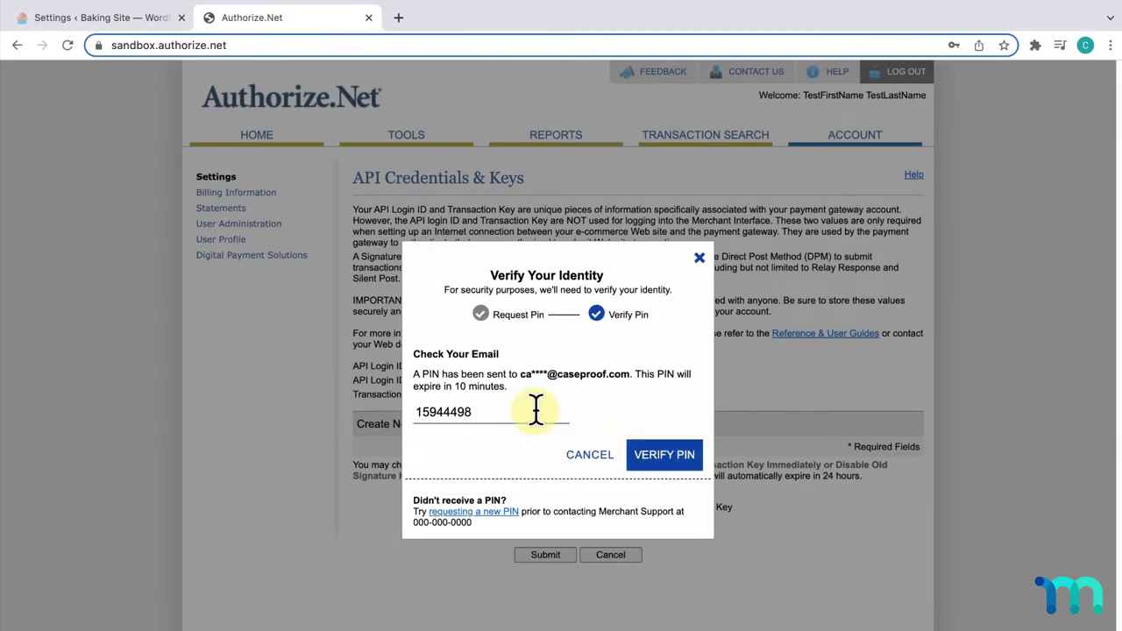
left_click(655, 456)
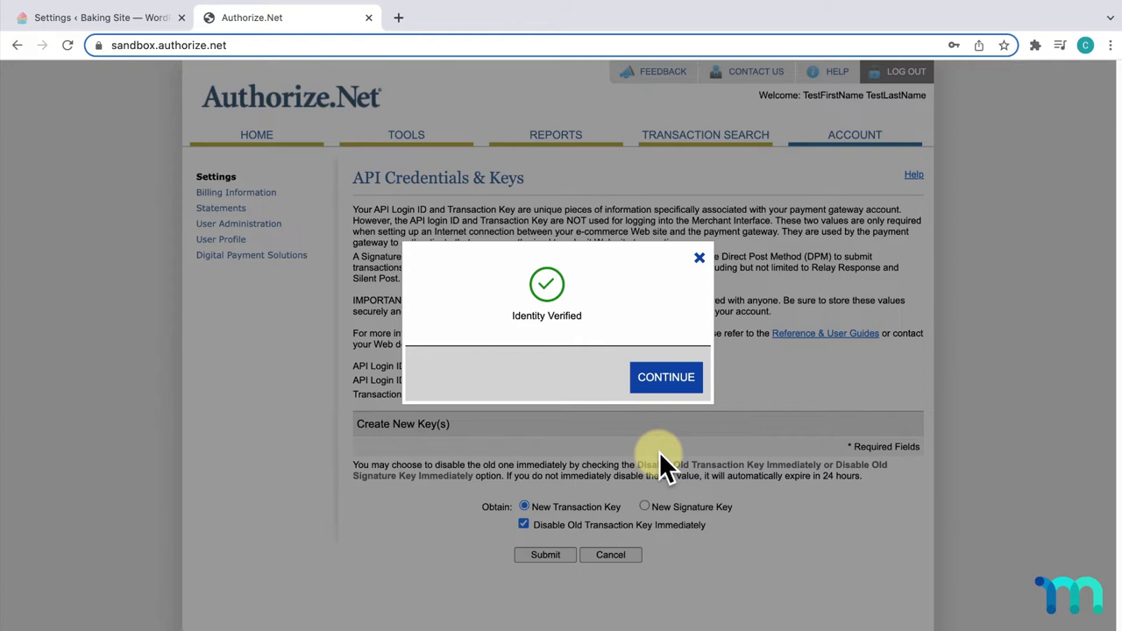
left_click(667, 379)
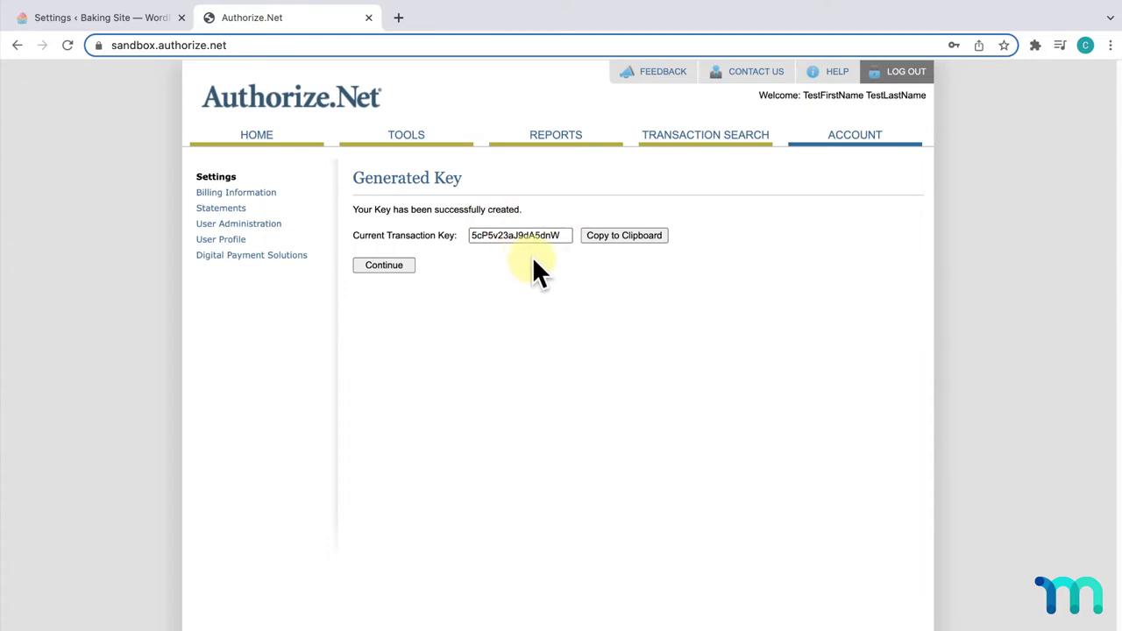
left_click(630, 236)
key("ctrl+c")
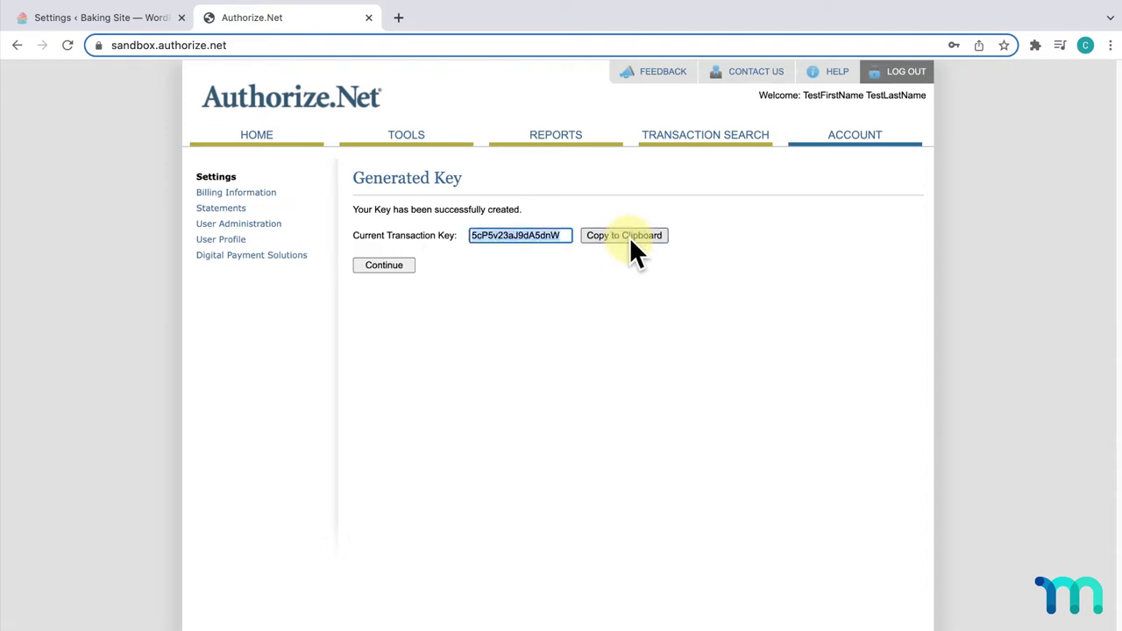
- Paste the new transaction key into MemberPress's Authorize.net Transaction Key field
left_click(165, 25)
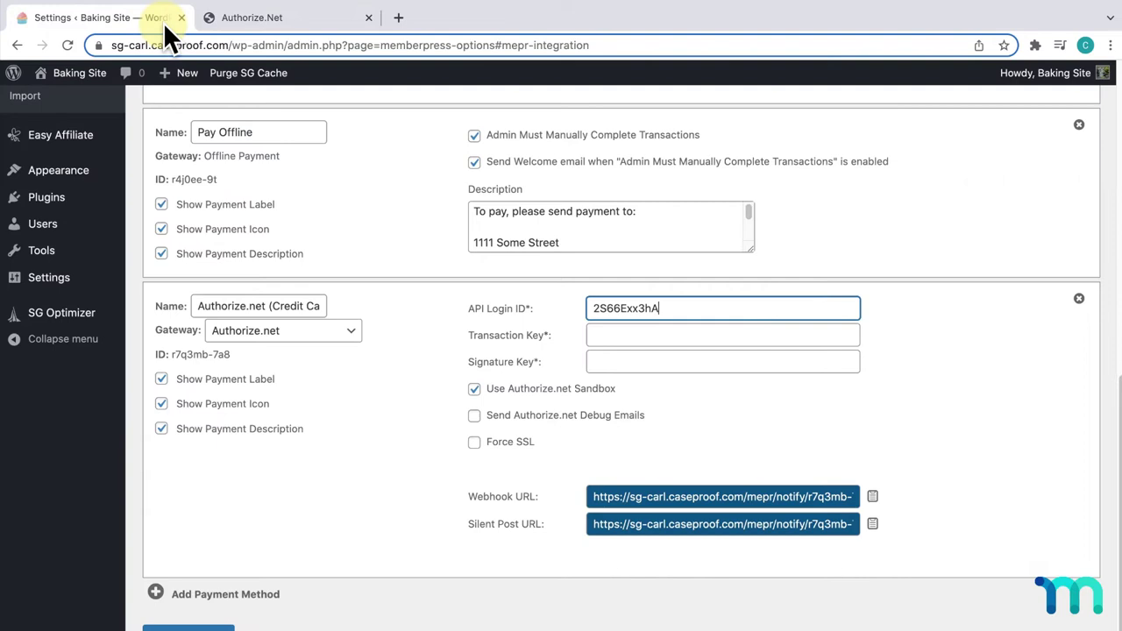
left_click(761, 336)
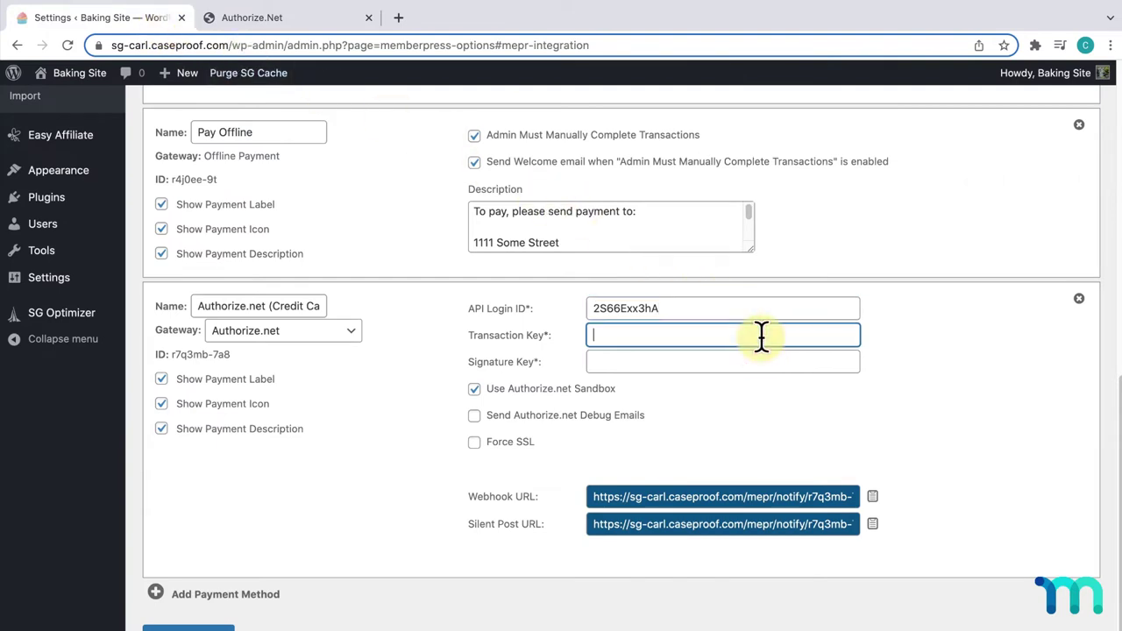
key("ctrl+v")
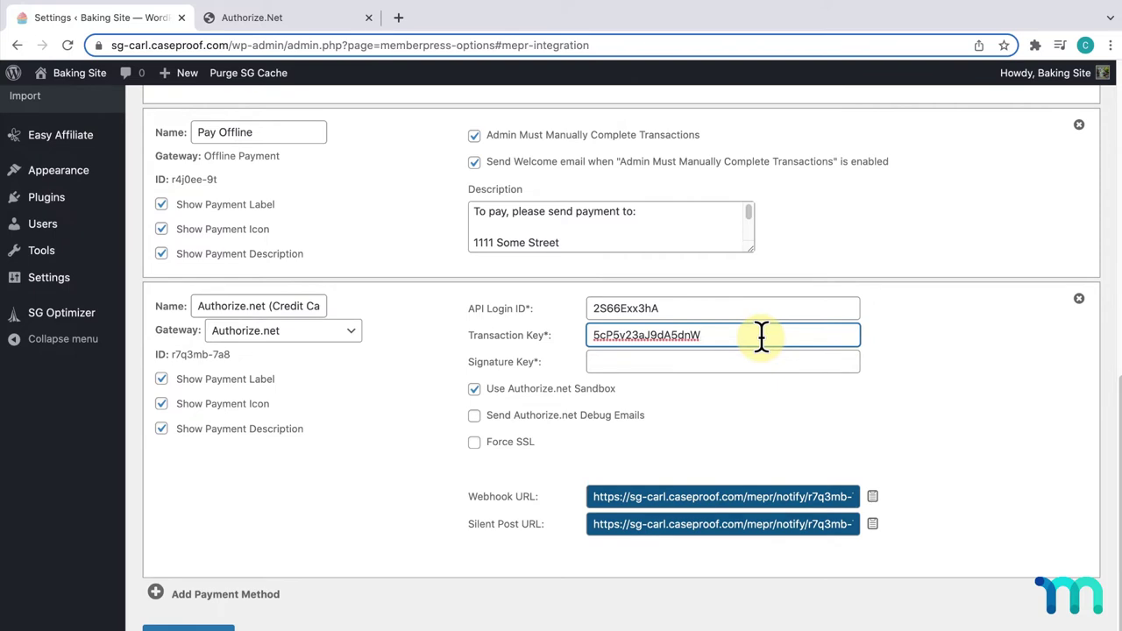
- Request a new Signature Key in Authorize.Net's API Credentials & Keys
left_click(311, 24)
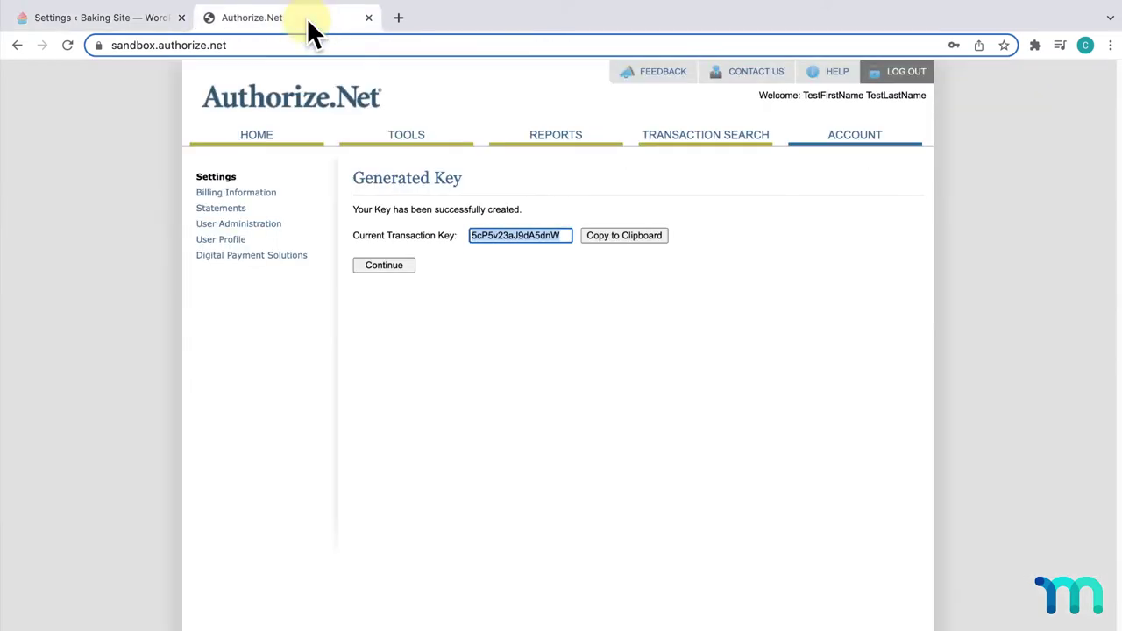
left_click(404, 263)
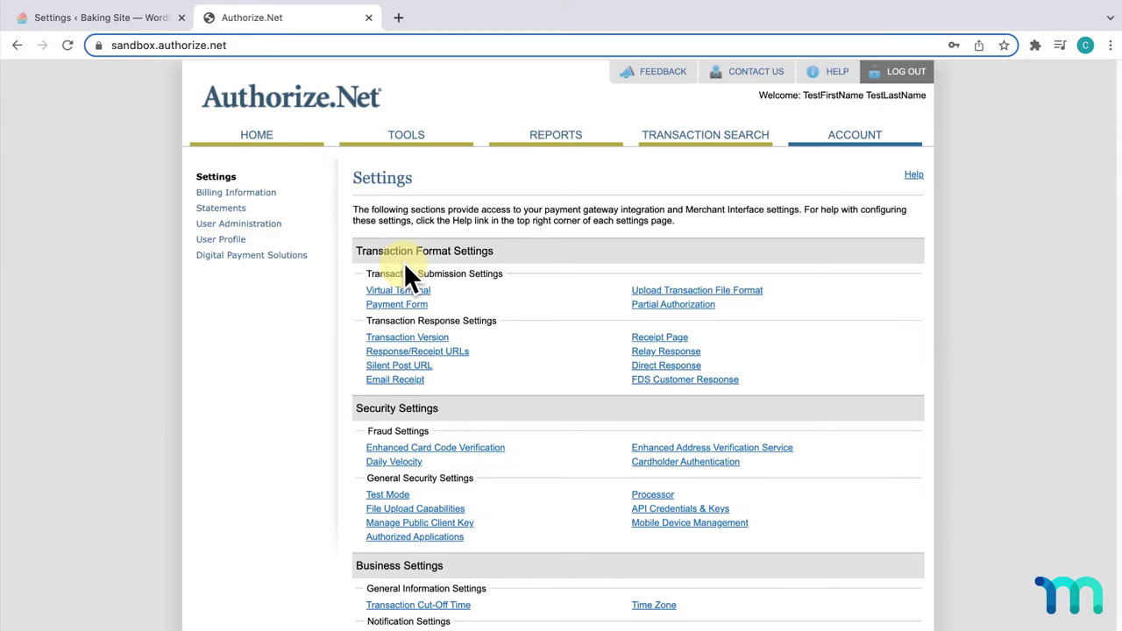
left_click(721, 507)
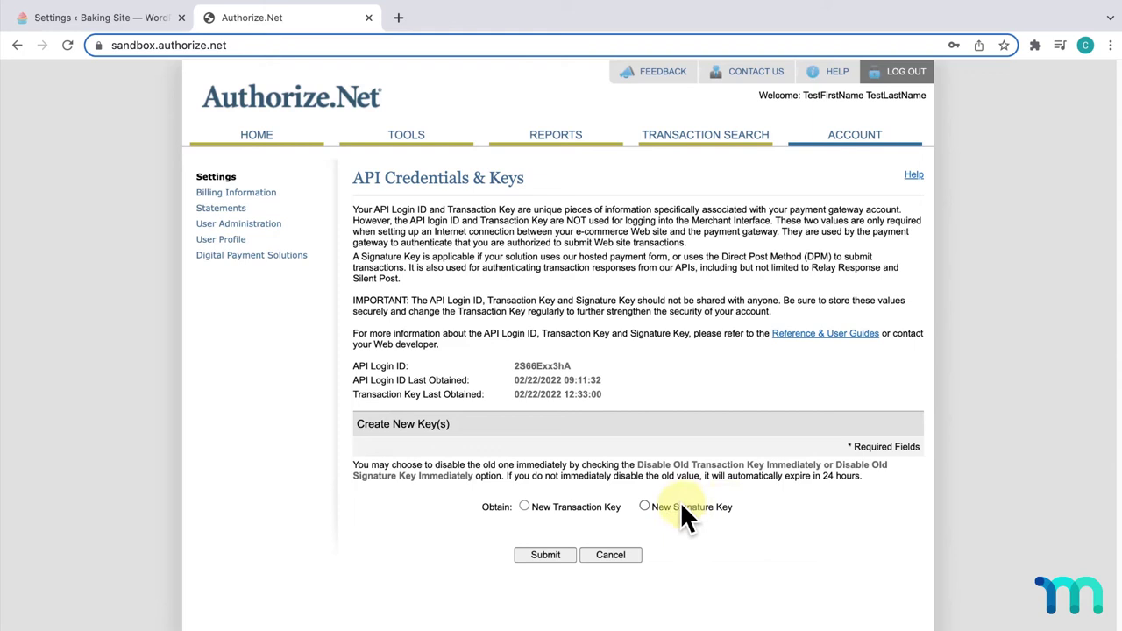
left_click(645, 506)
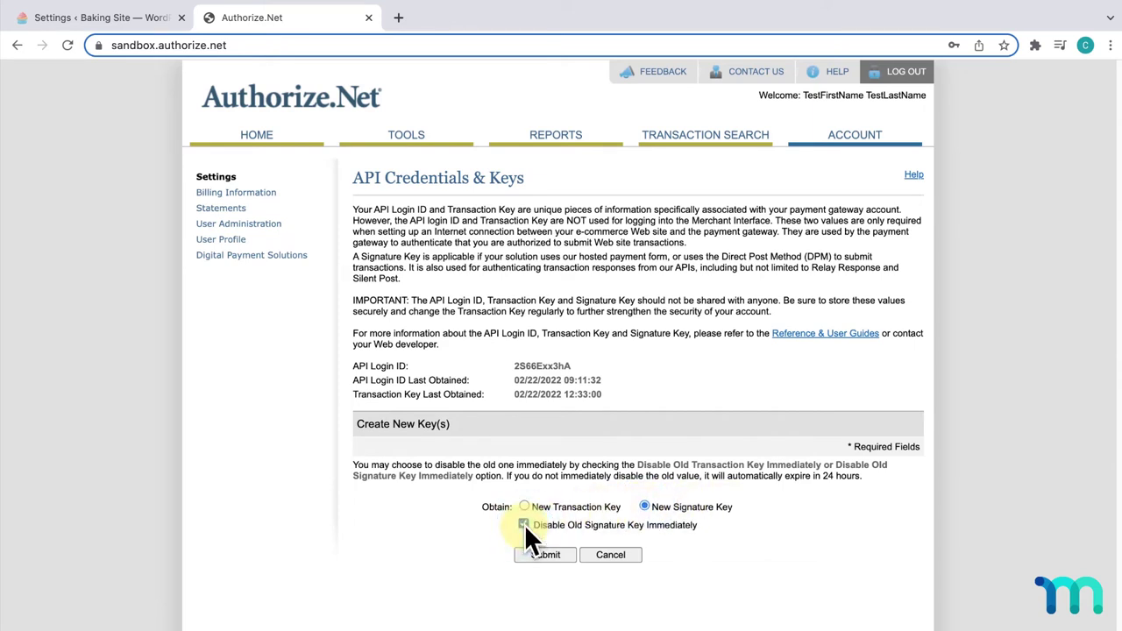
left_click(552, 555)
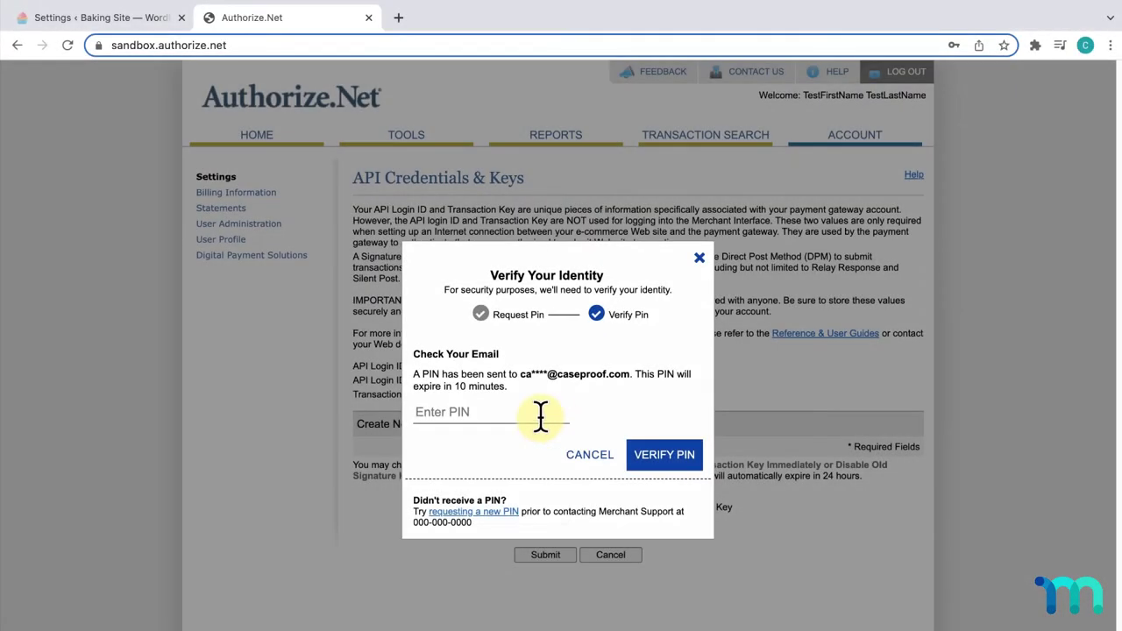
- Verify identity with the e-mailed PIN and copy the generated signature key
left_click(541, 417)
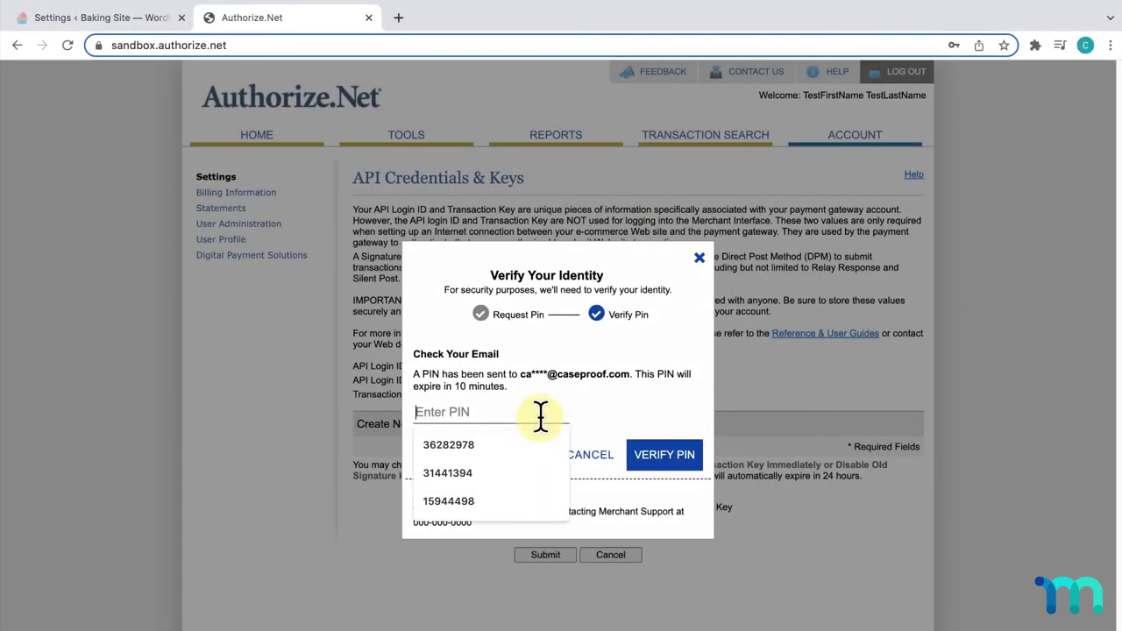
key("ctrl+v")
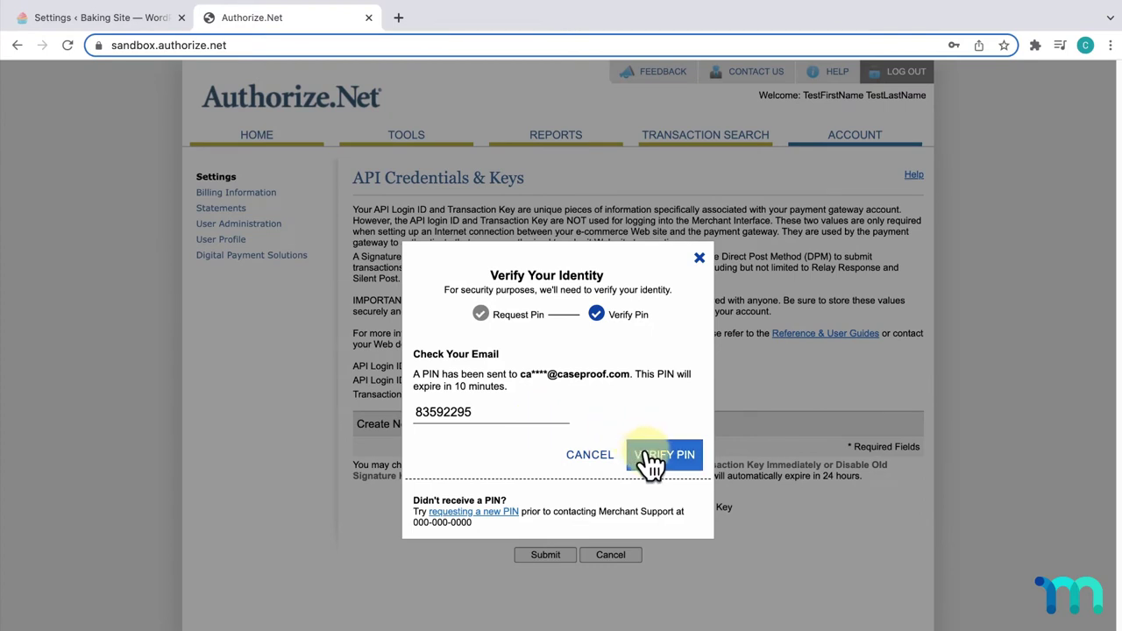
left_click(647, 456)
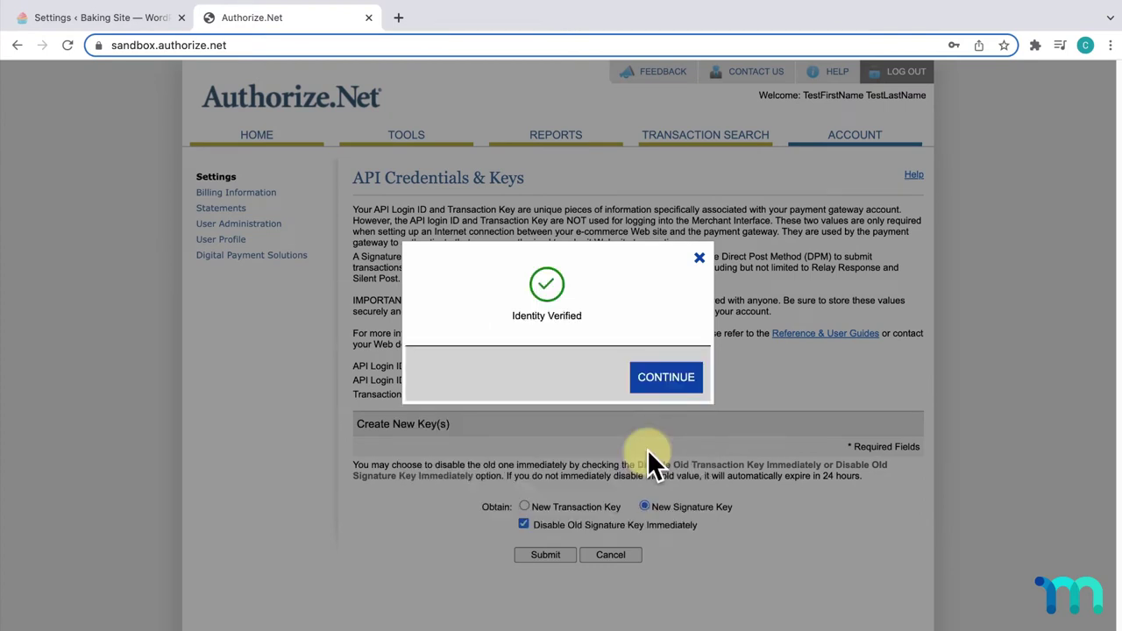
left_click(675, 381)
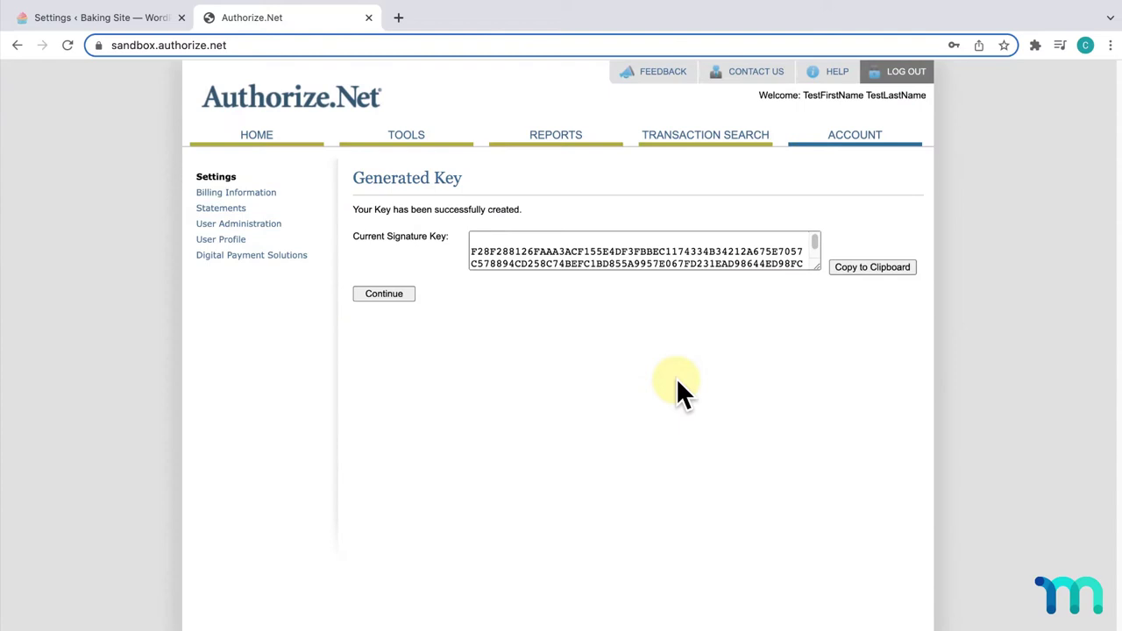
left_click(869, 266)
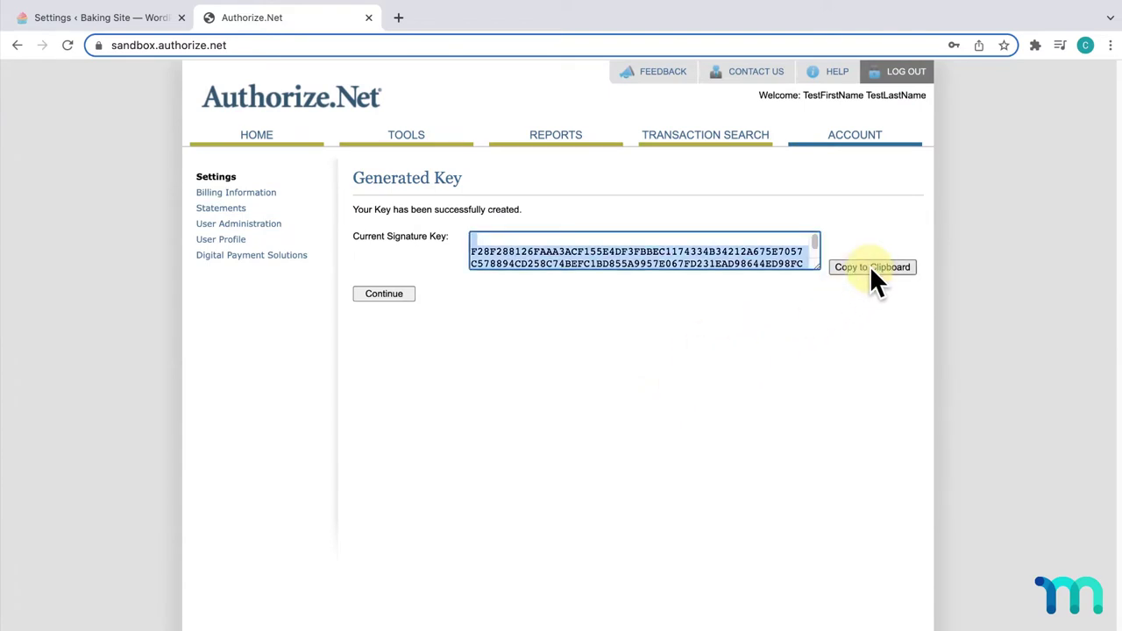
- Paste the new signature key into MemberPress's Signature Key field
left_click(149, 19)
left_click(658, 362)
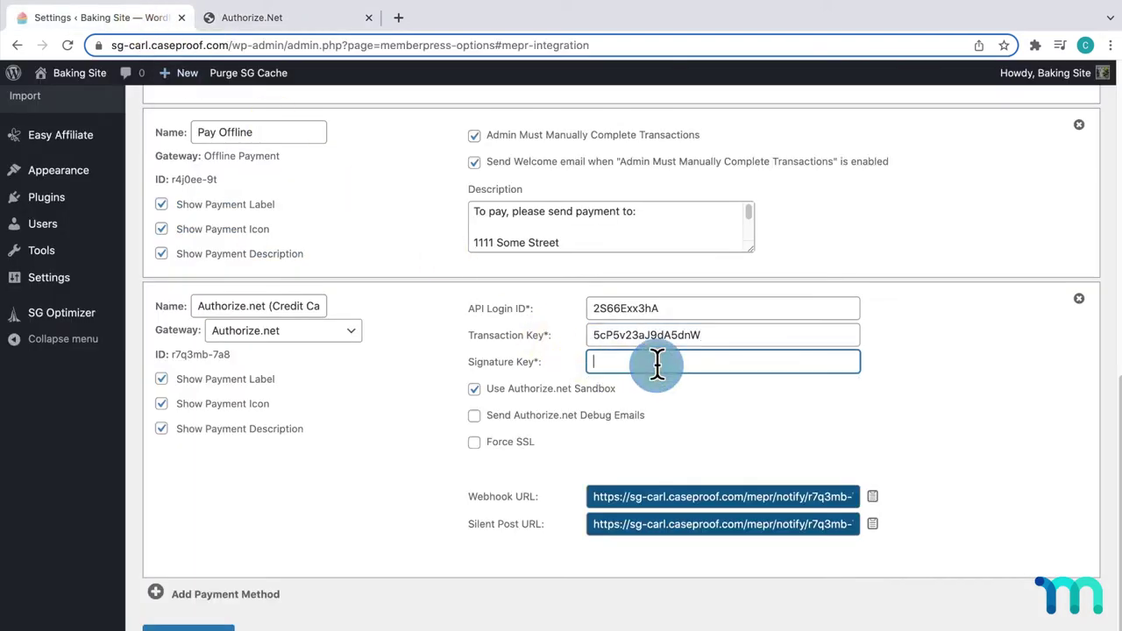
key("ctrl+v")
left_click_drag(735, 363, 572, 360)
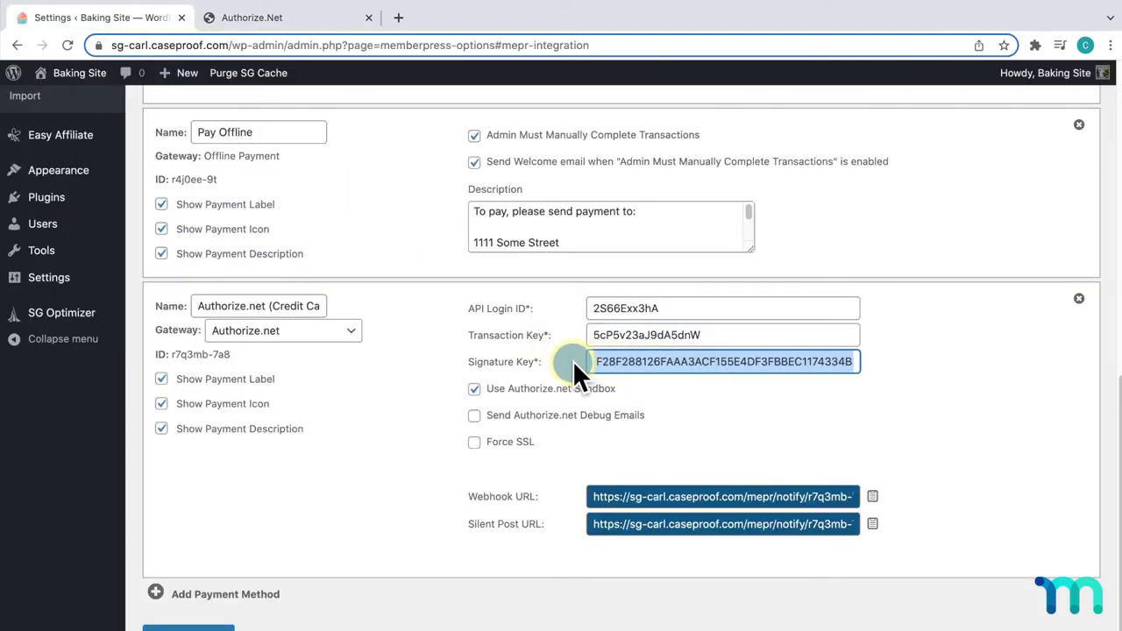
left_click(610, 362)
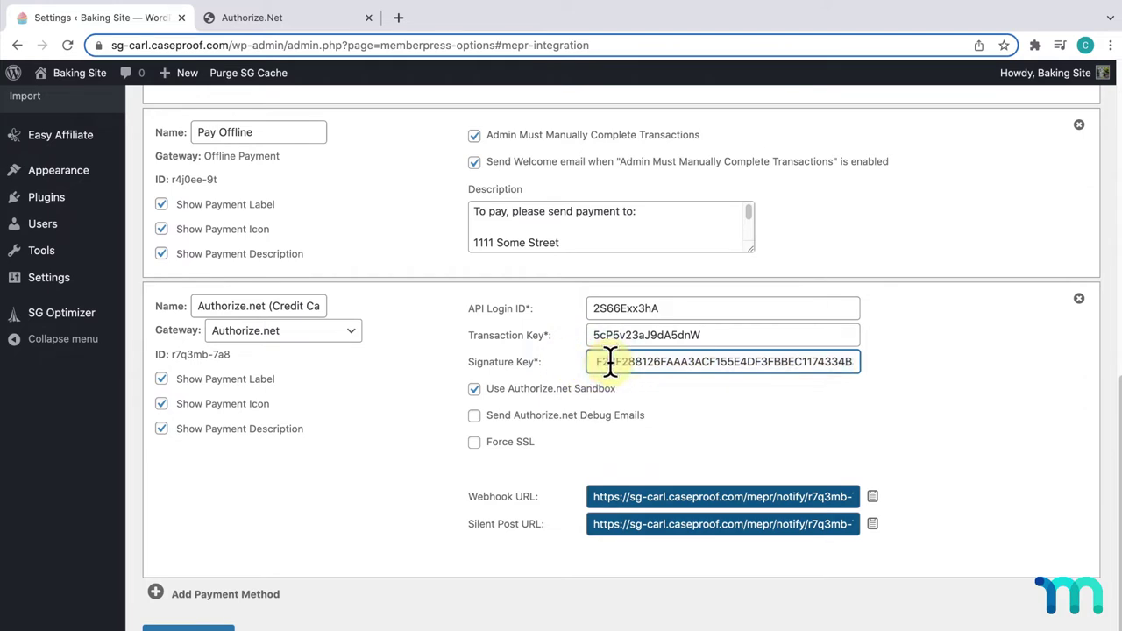
key("Home")
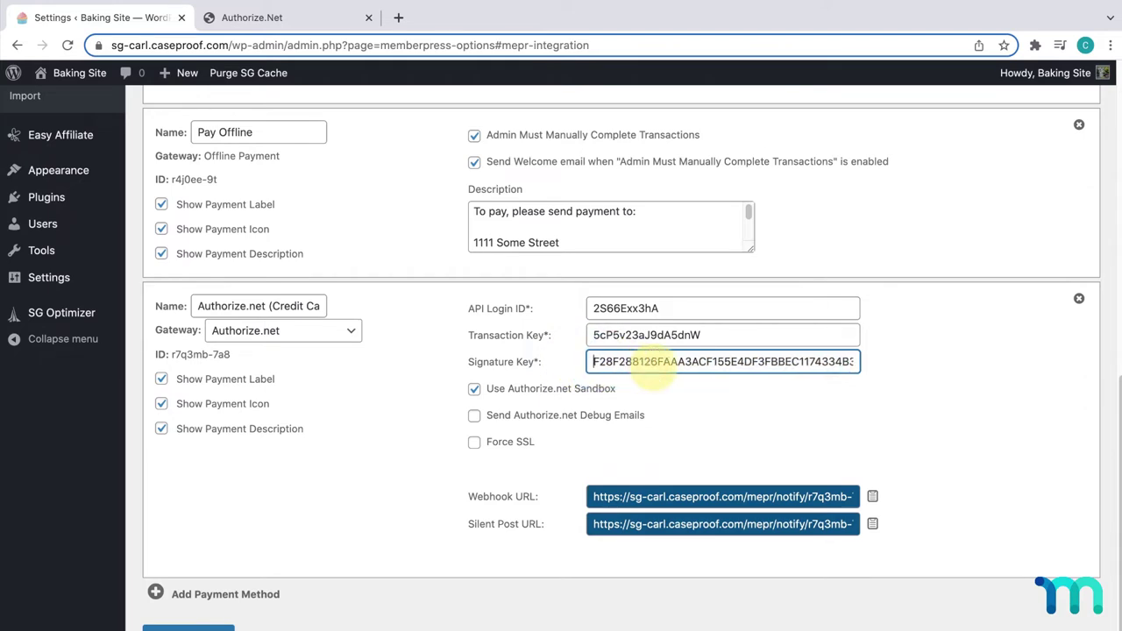
- Check the Transaction Key field, then copy the Authorize.net Webhook URL
left_click(596, 335)
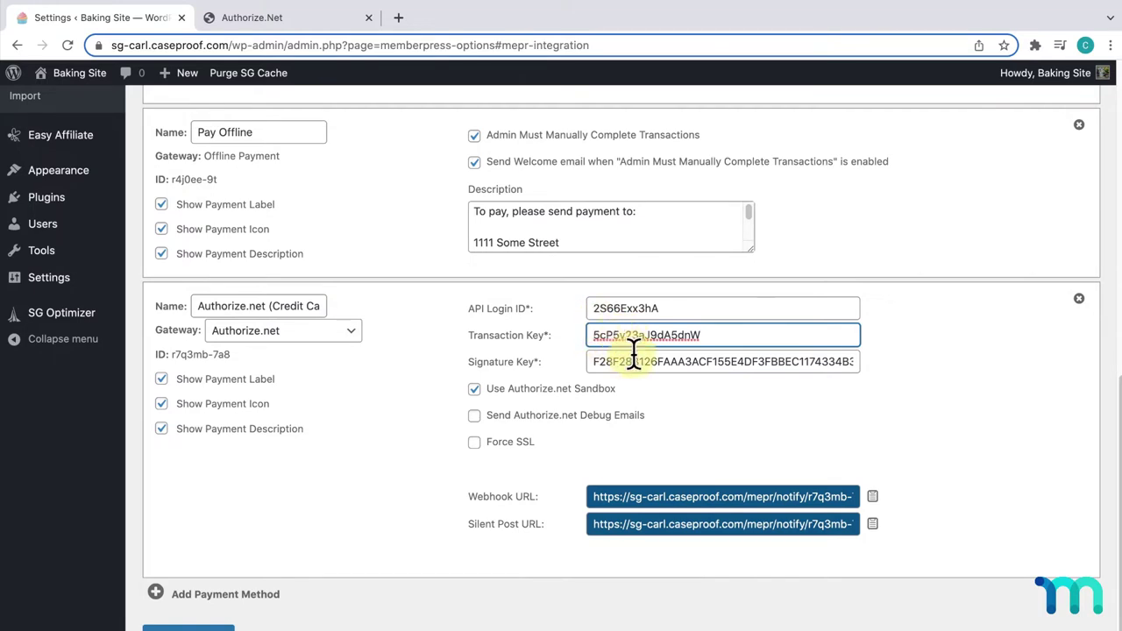
left_click(705, 418)
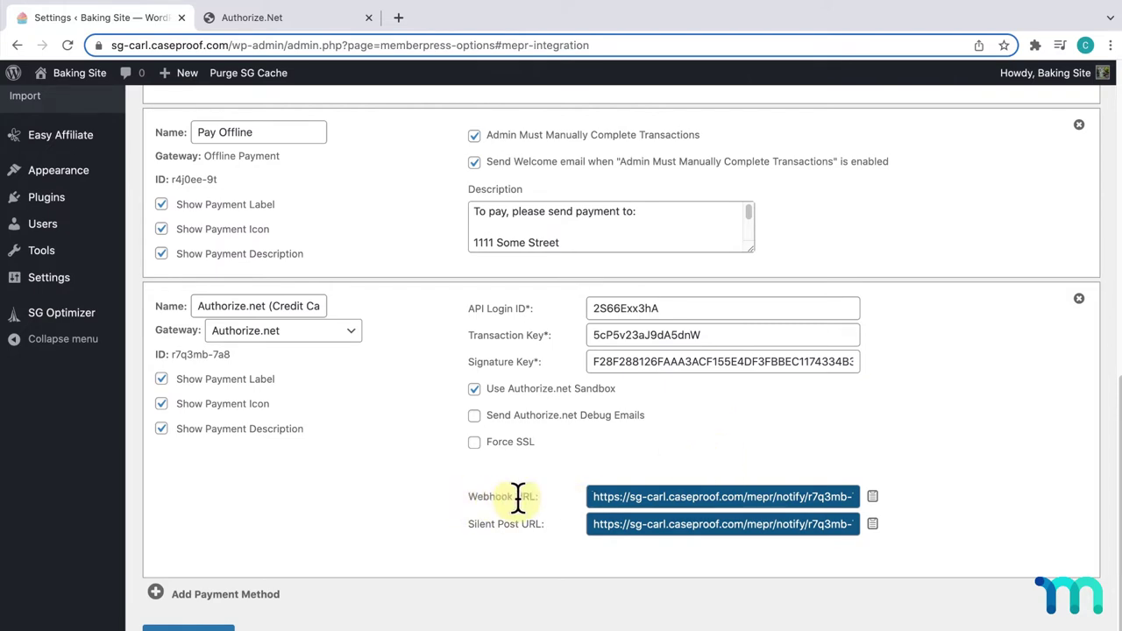
left_click(874, 497)
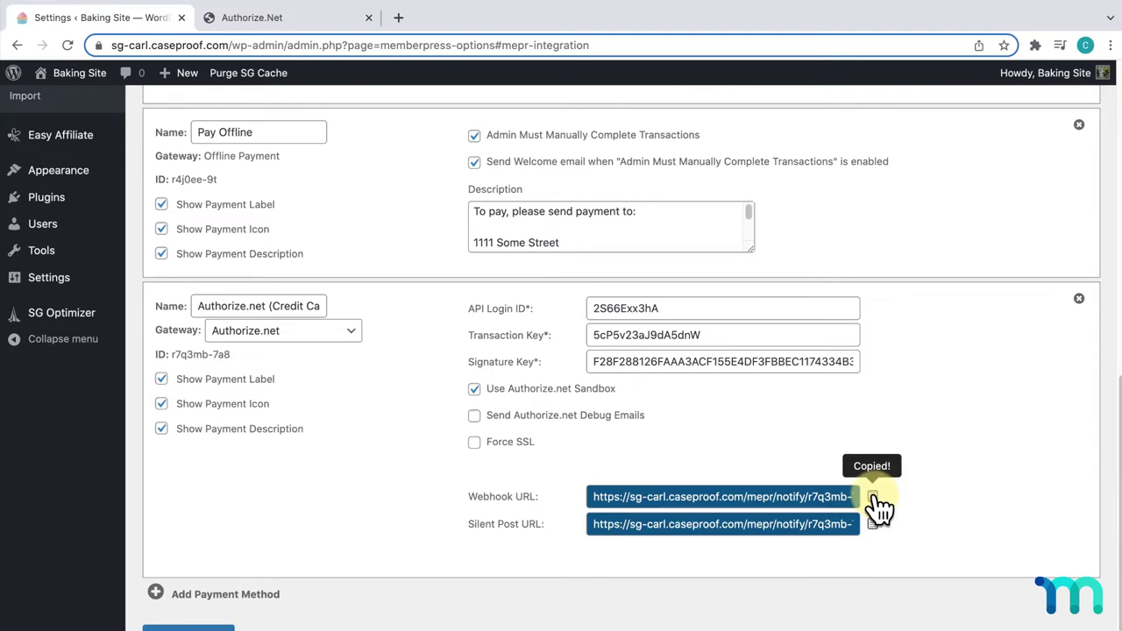
- Add an Authorize.Net webhook endpoint named 'MemberPress Webhook Endpoint' with the copied webhook URL
left_click(310, 20)
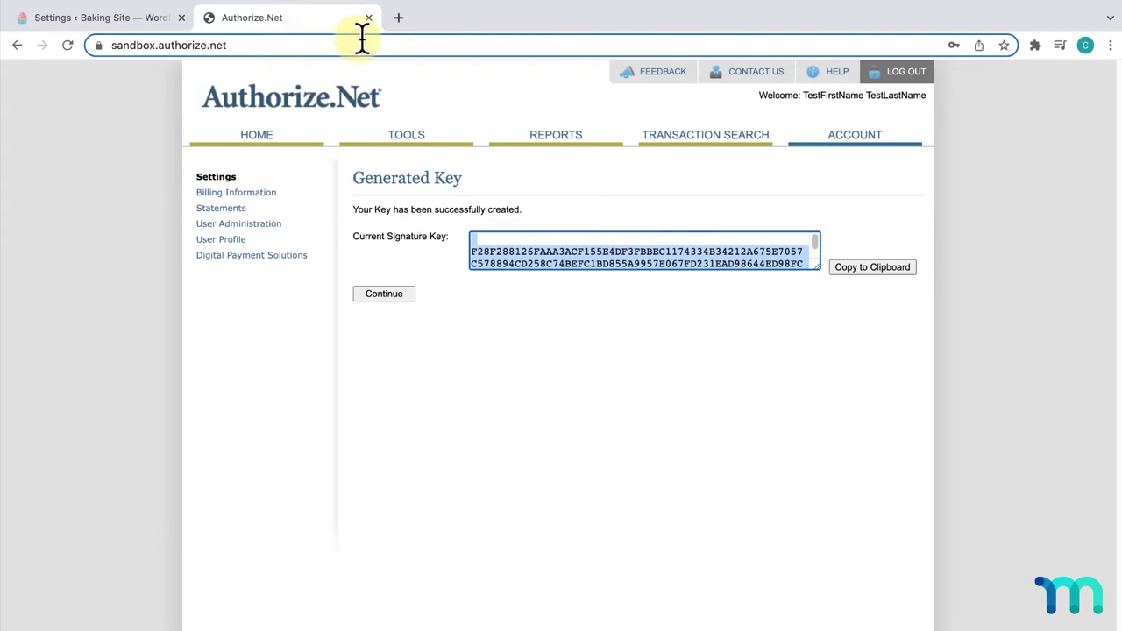
left_click(403, 295)
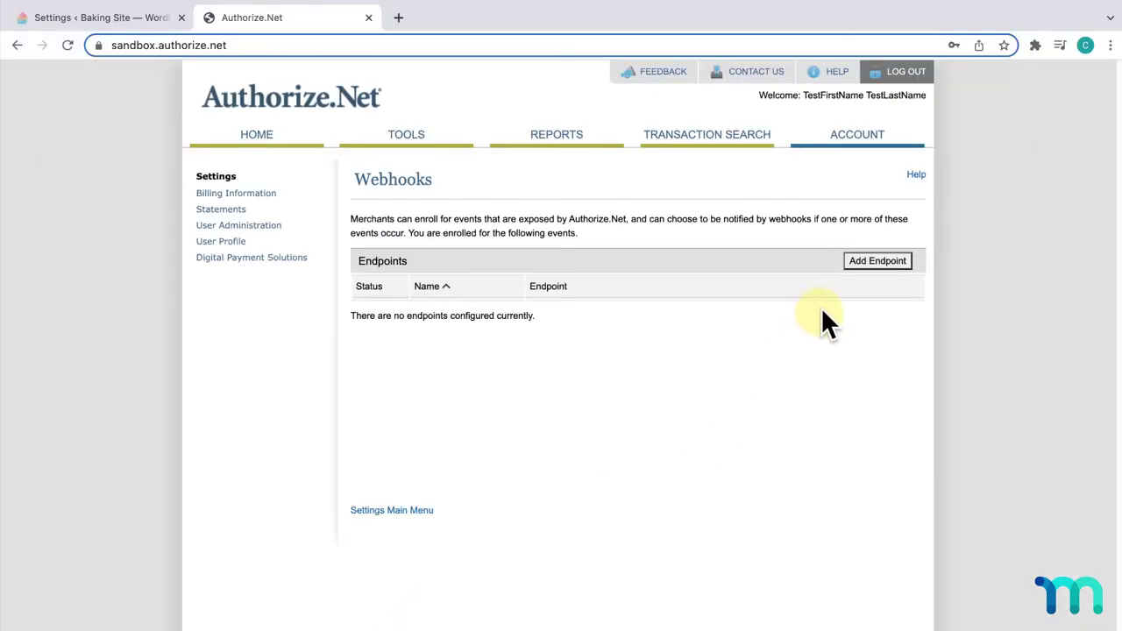
left_click(885, 262)
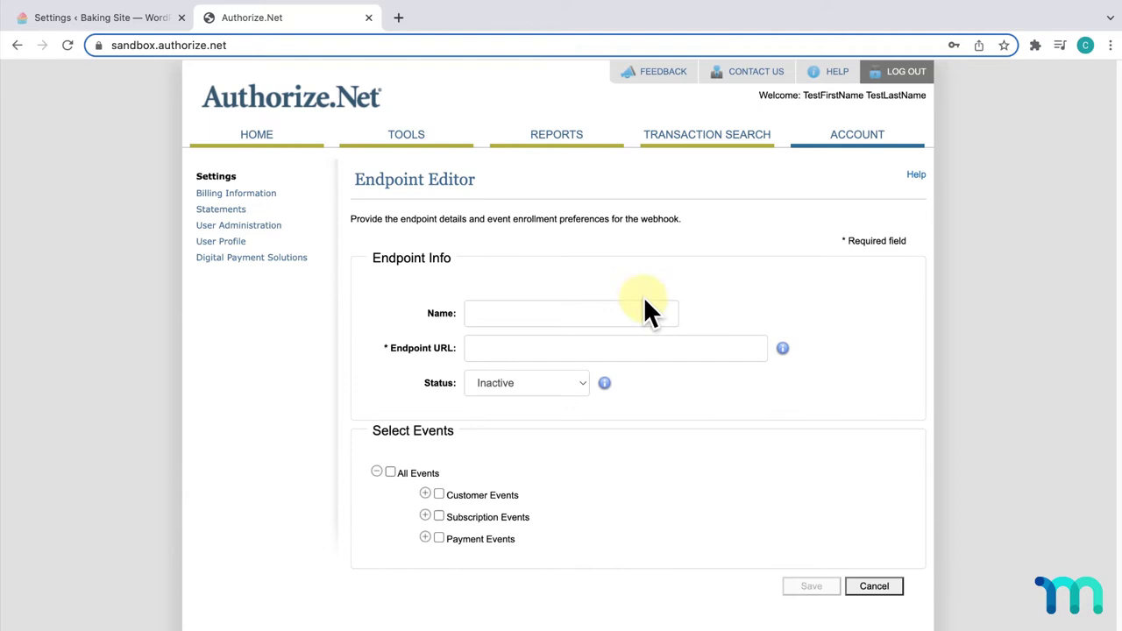
left_click(640, 309)
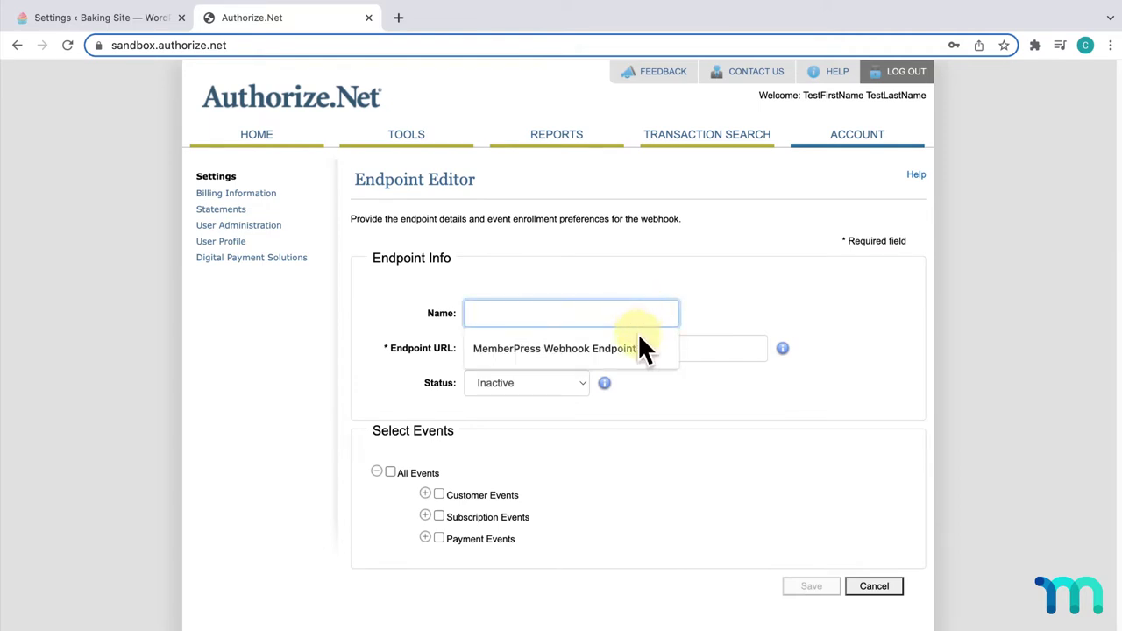
left_click(639, 344)
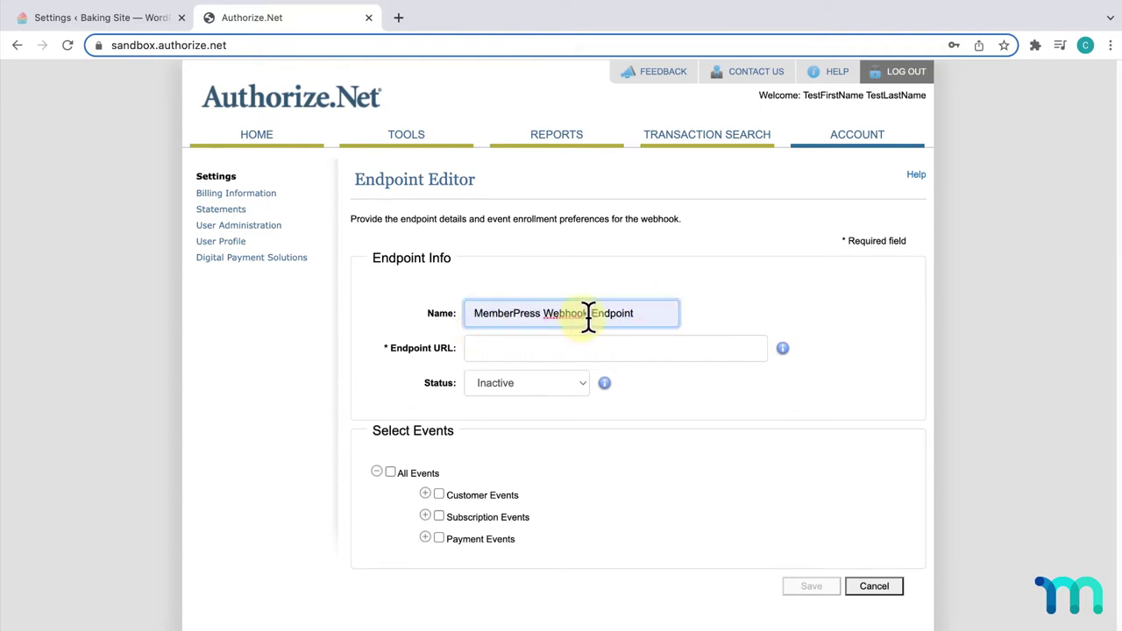
left_click(667, 348)
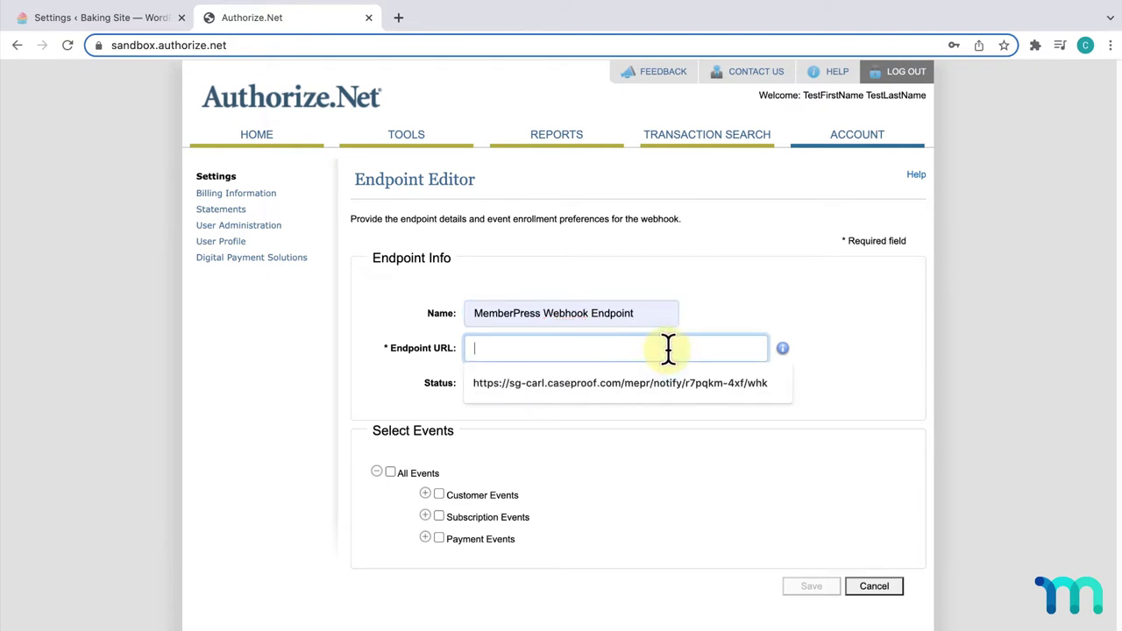
key("Down")
key("Return")
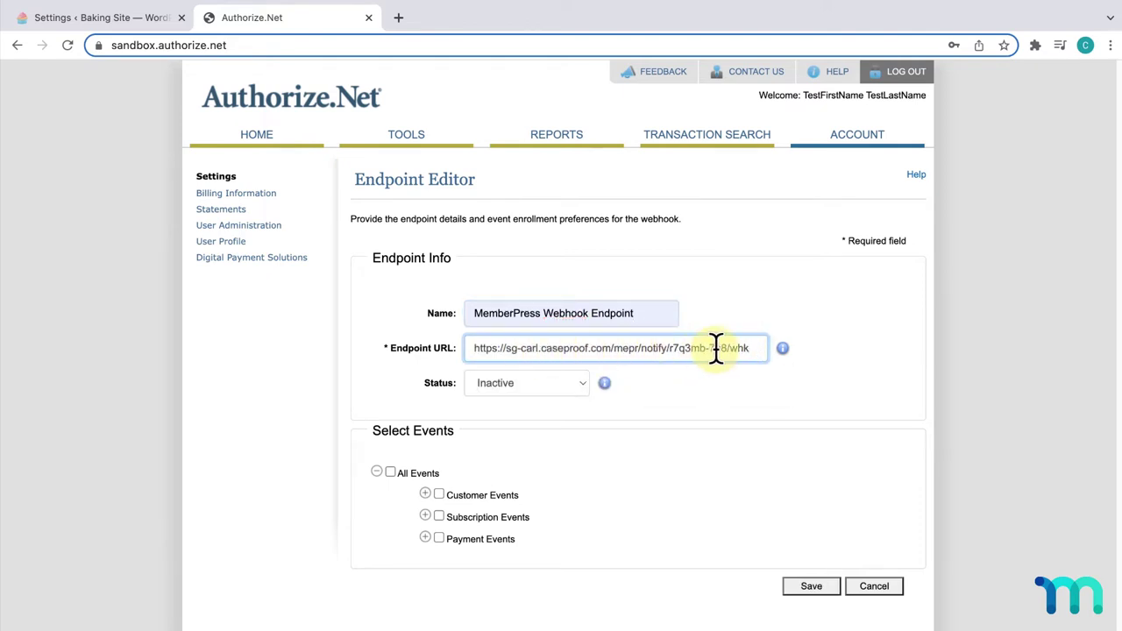
- Set the endpoint Active, subscribe it to All Events, and save it
left_click(574, 381)
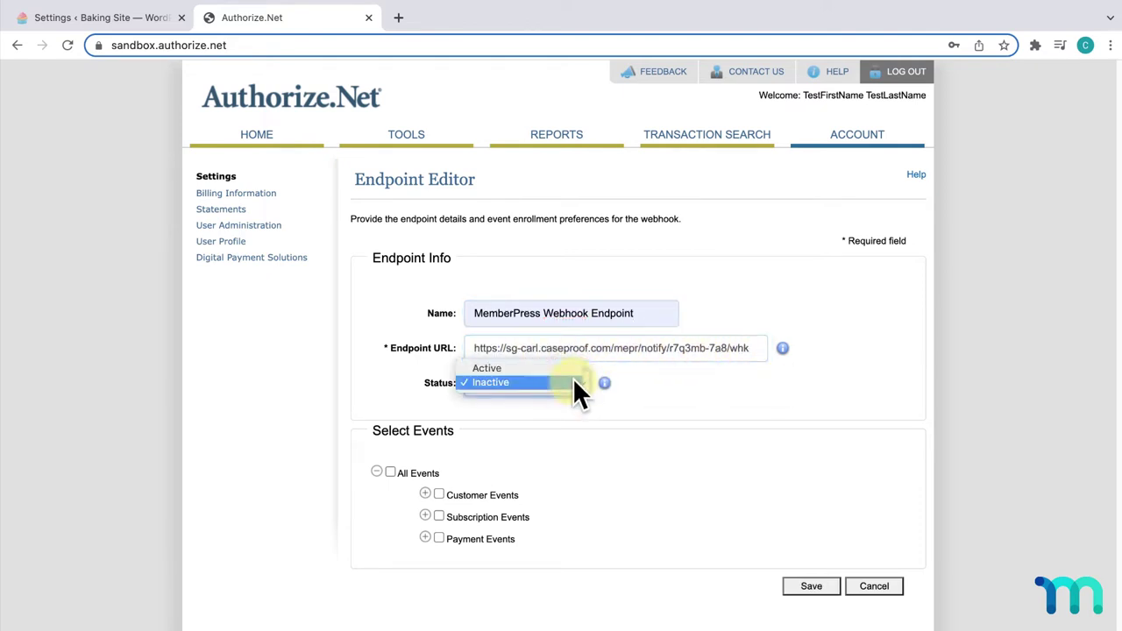
left_click(570, 369)
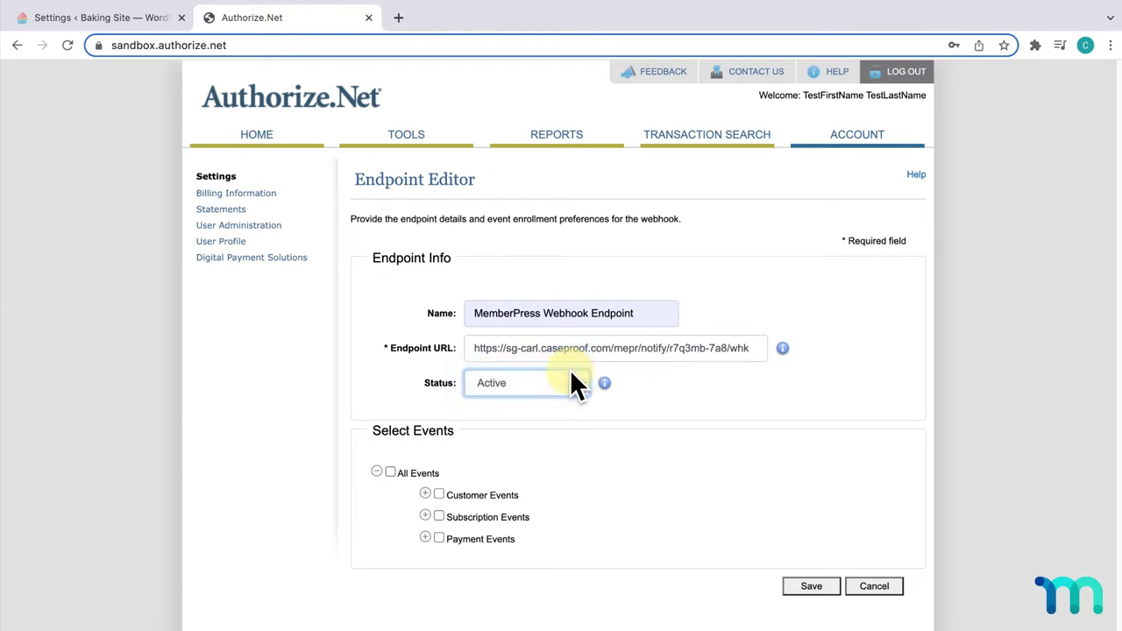
left_click(390, 472)
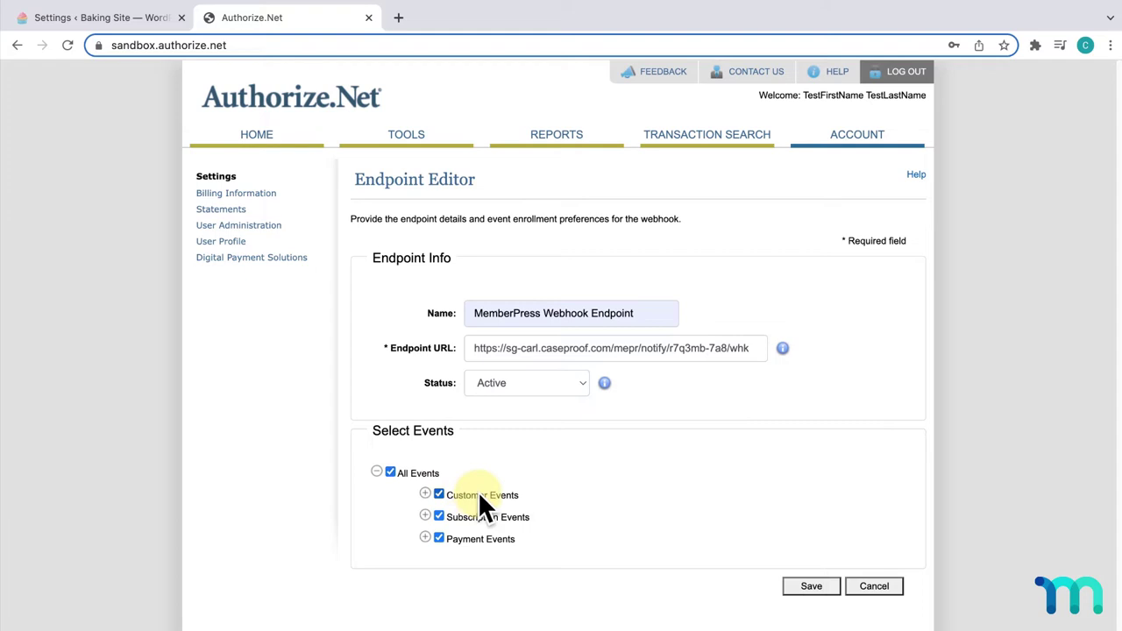
left_click(794, 584)
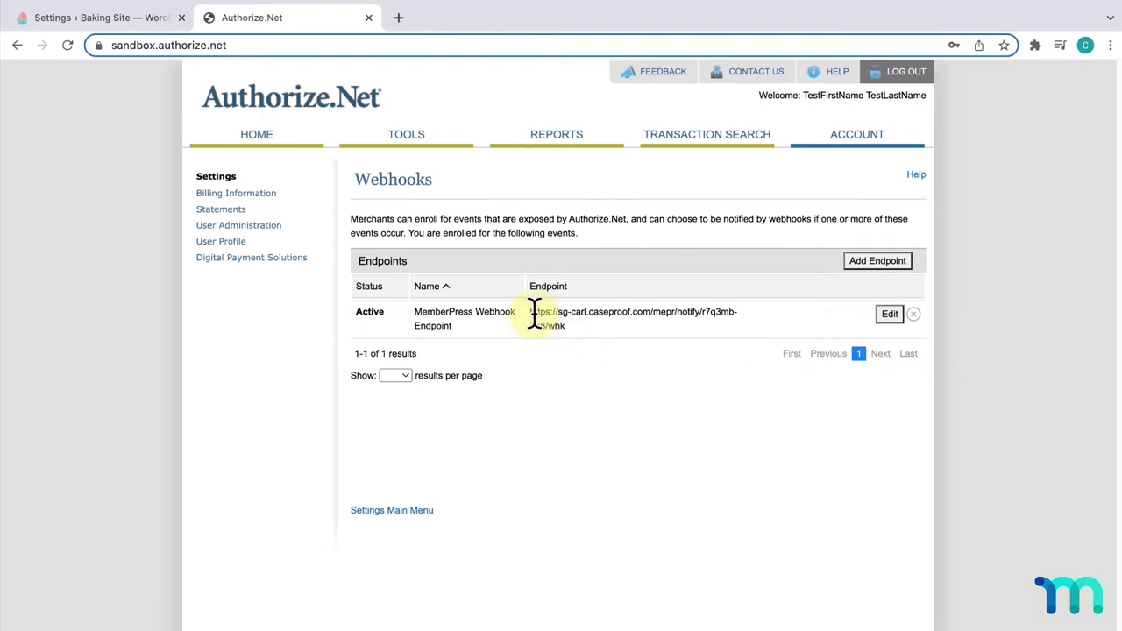
left_click_drag(529, 312, 676, 310)
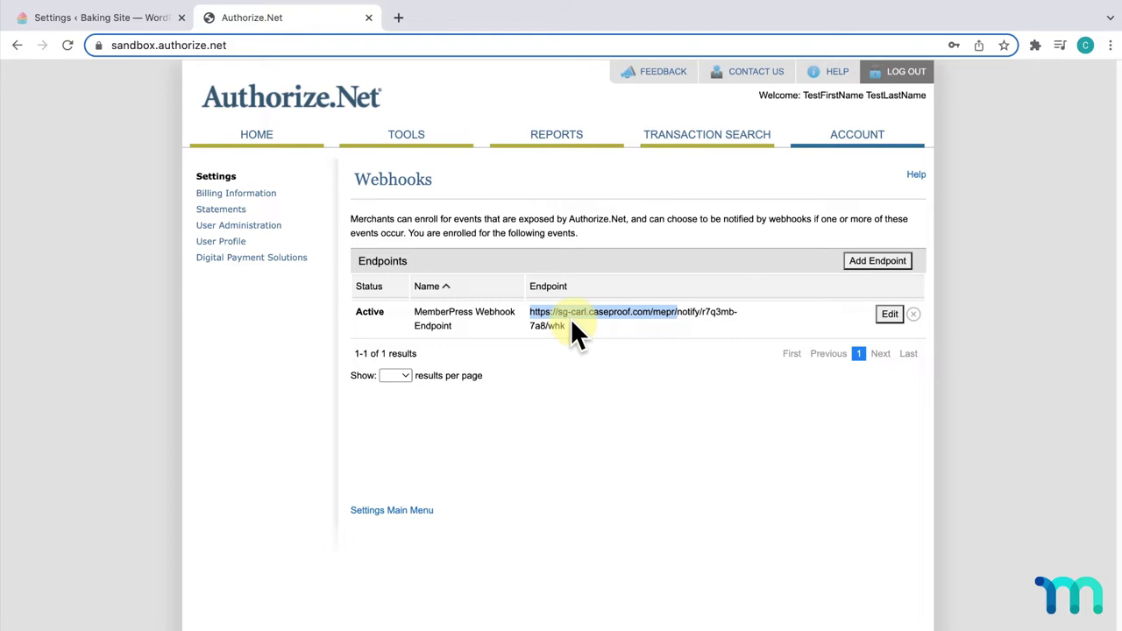
left_click(609, 372)
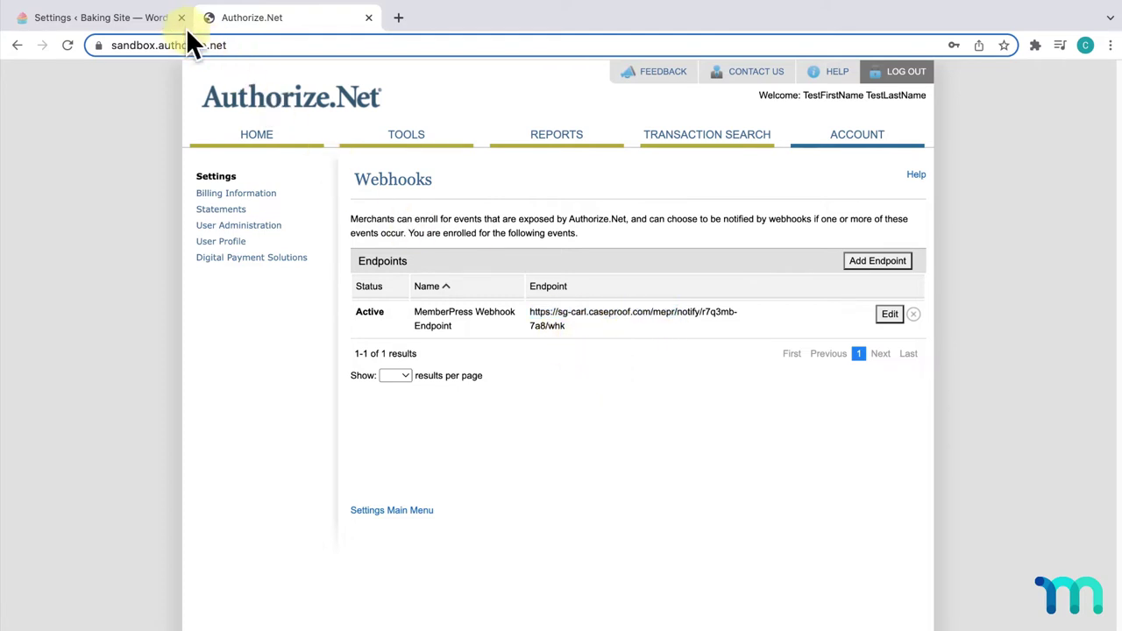
- Copy the Authorize.net method's Silent Post URL from MemberPress payment settings
left_click(163, 21)
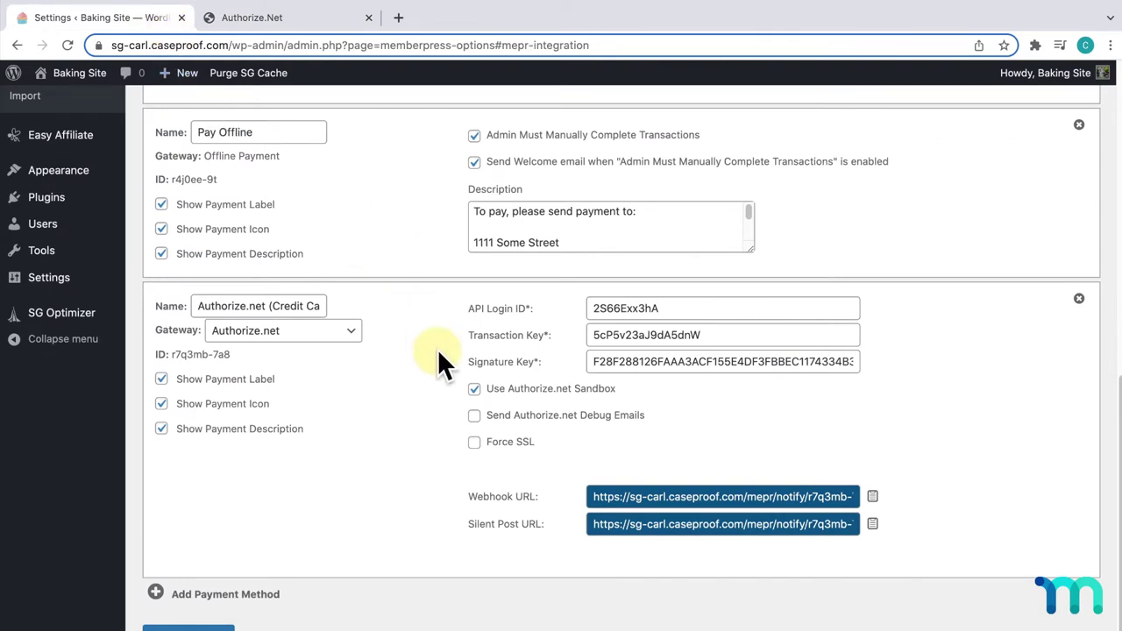
left_click(874, 526)
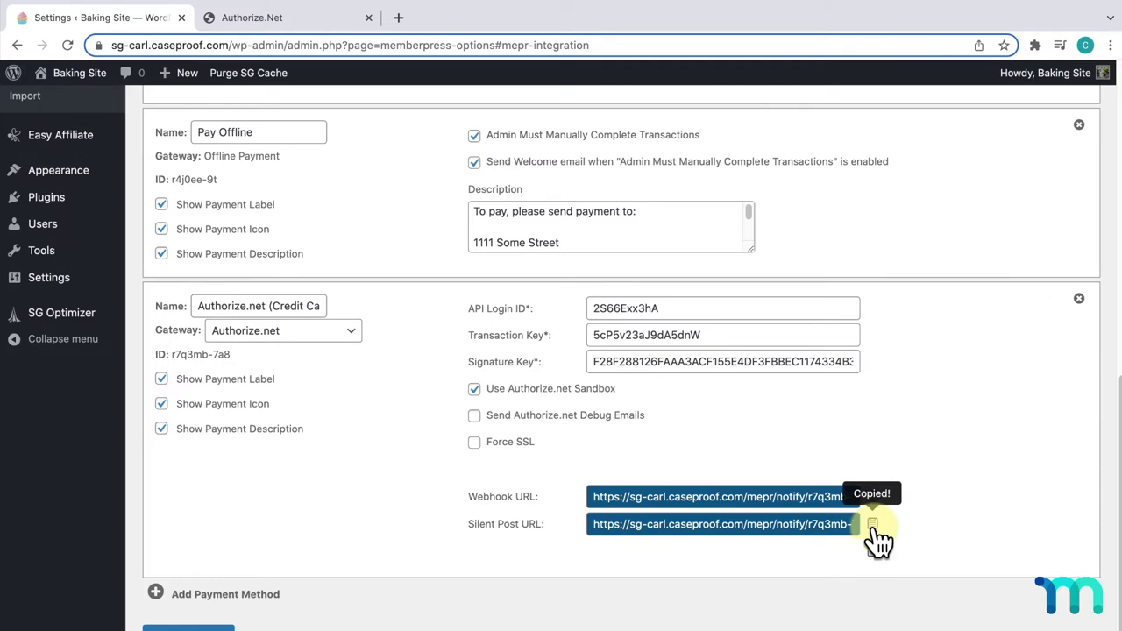
- Paste the MemberPress notify URL into Authorize.Net's Silent Post URL setting and submit it
left_click(298, 25)
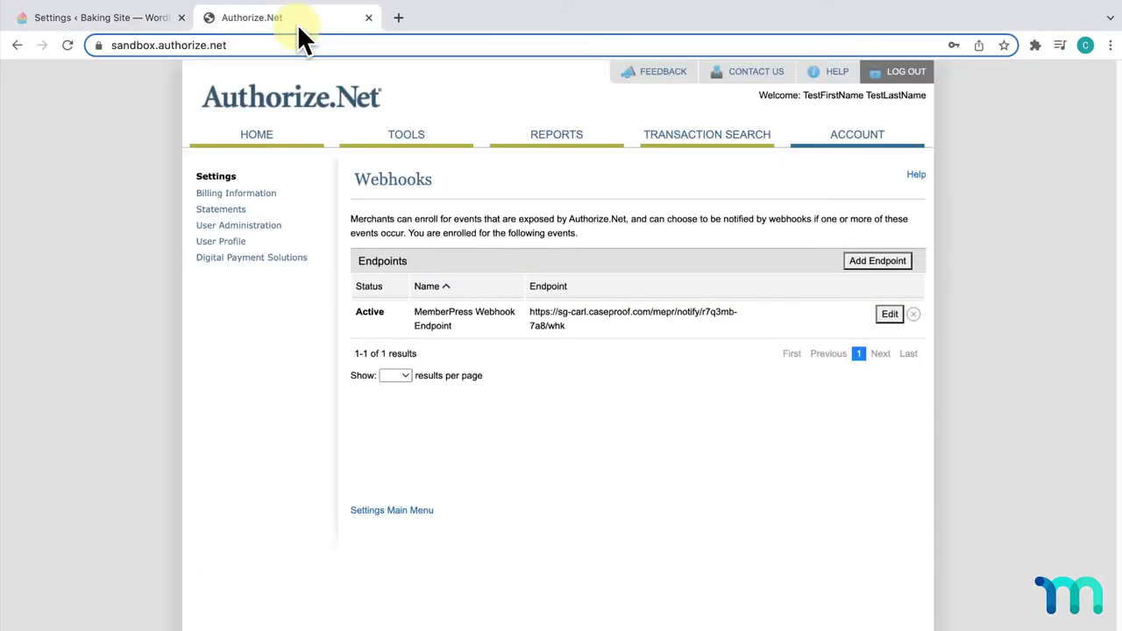
left_click(843, 145)
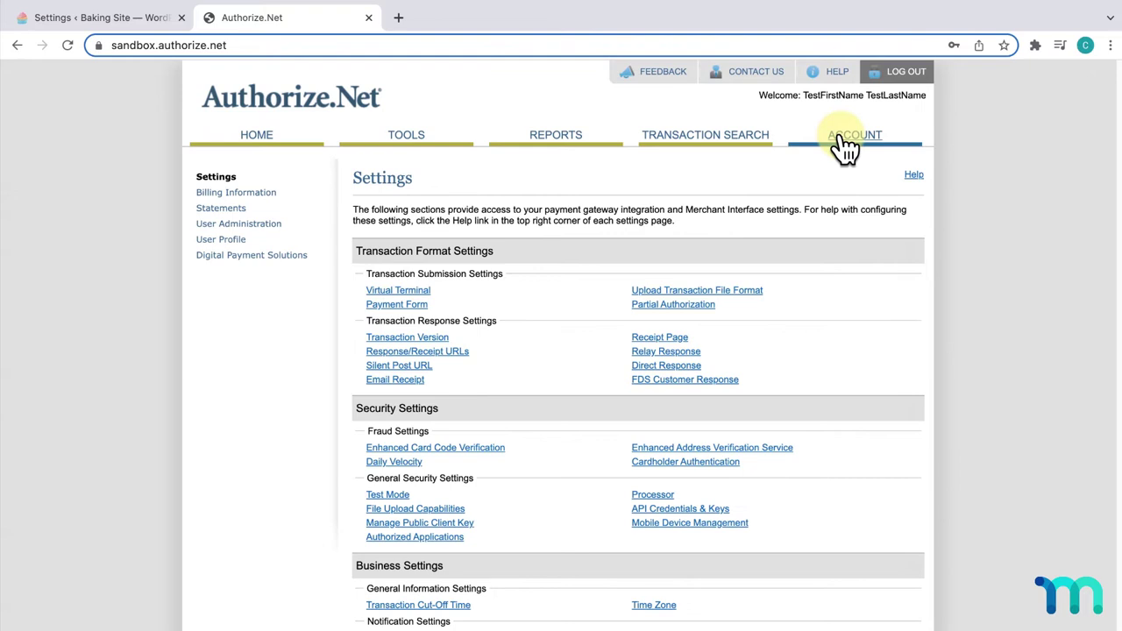
left_click(430, 364)
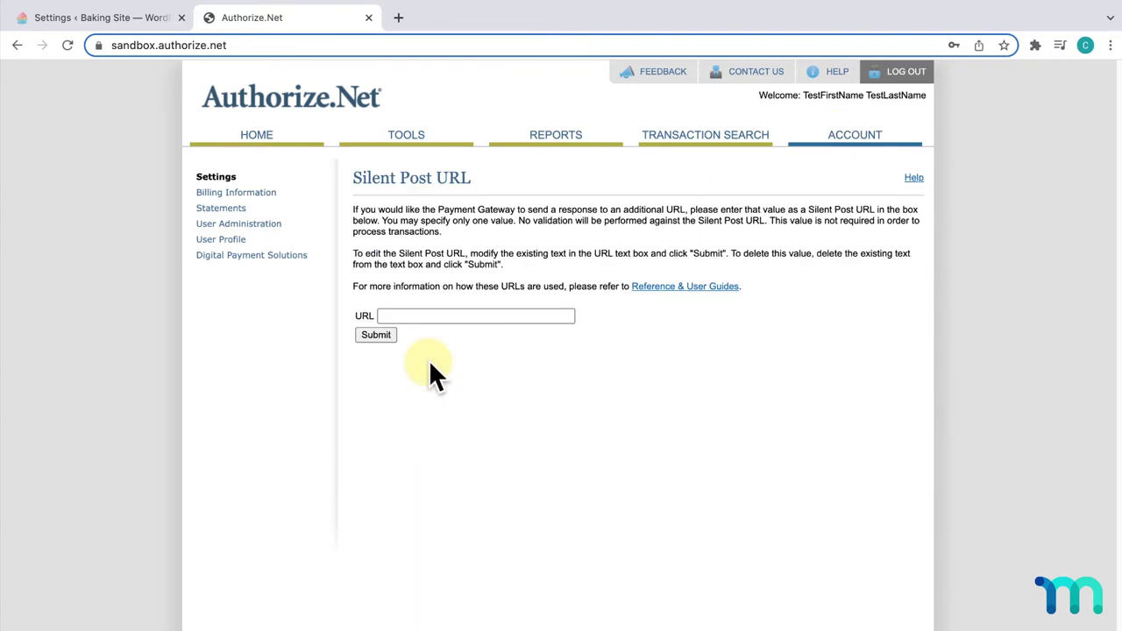
left_click(439, 317)
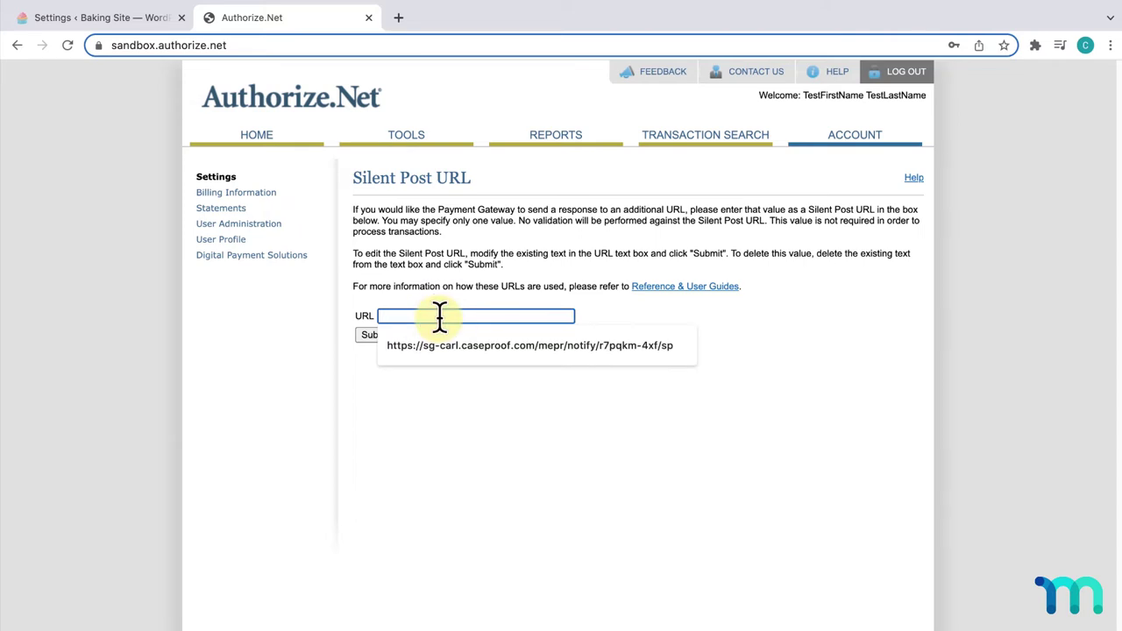
key("super+v")
left_click(496, 372)
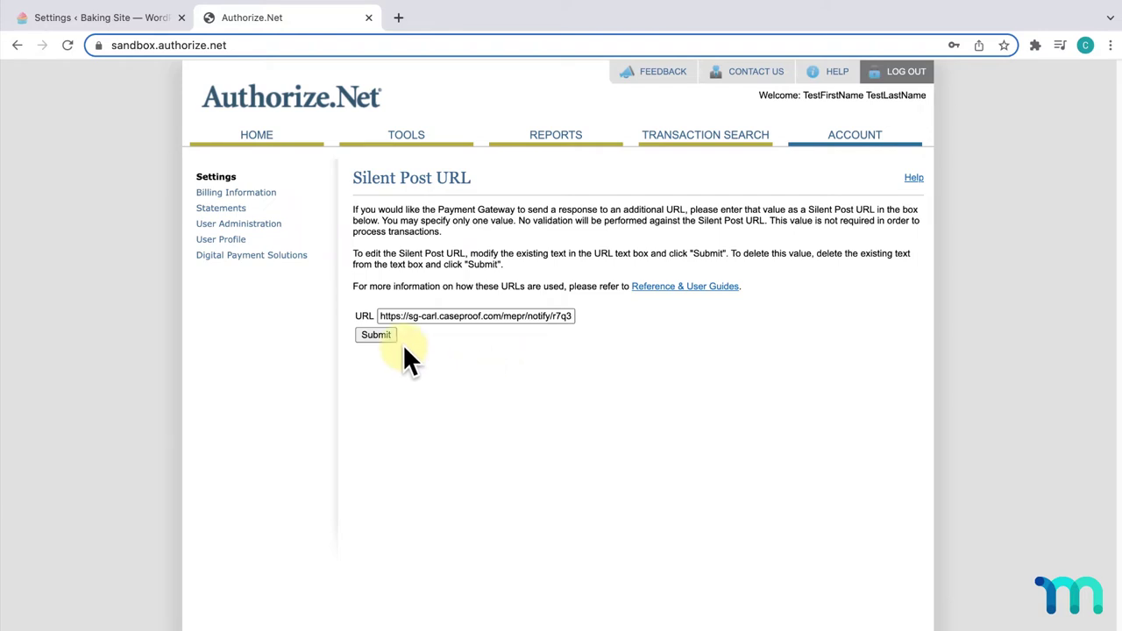
left_click(377, 336)
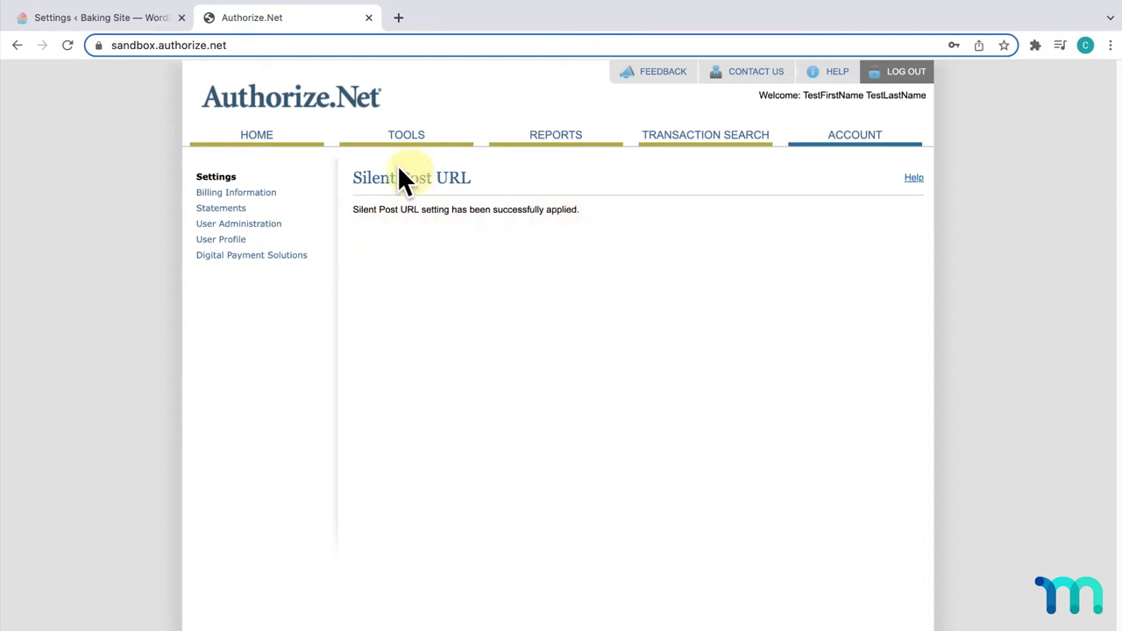
- Save the MemberPress payment options with the sandbox still enabled, then return to the Authorize.Net sandbox
left_click(97, 18)
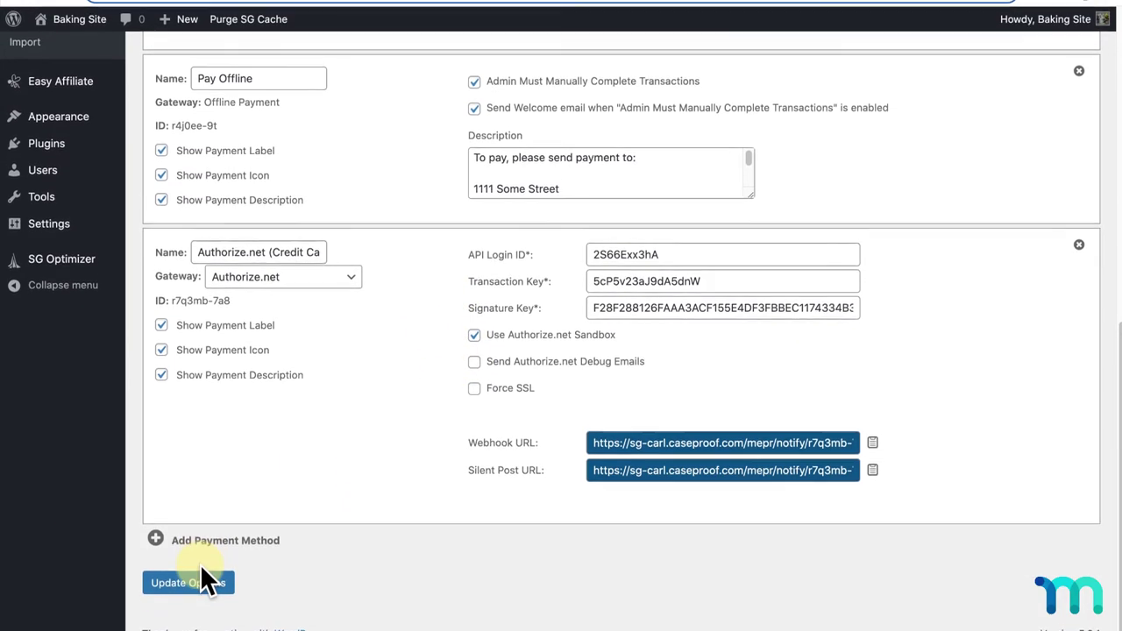
left_click(205, 570)
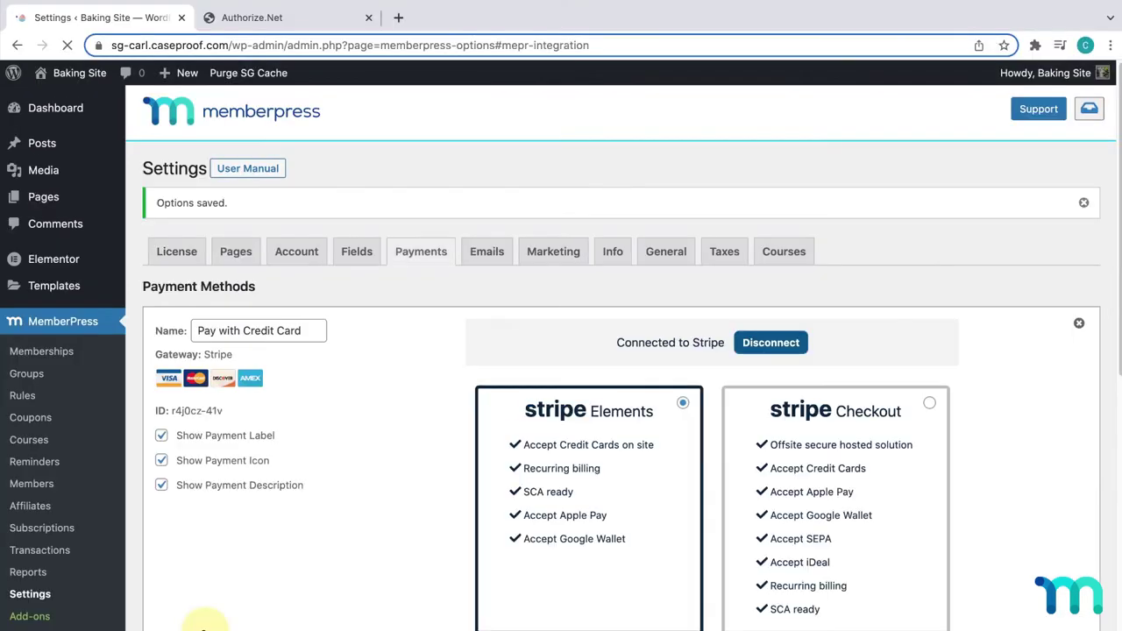
scroll(395, 501, "down", 15)
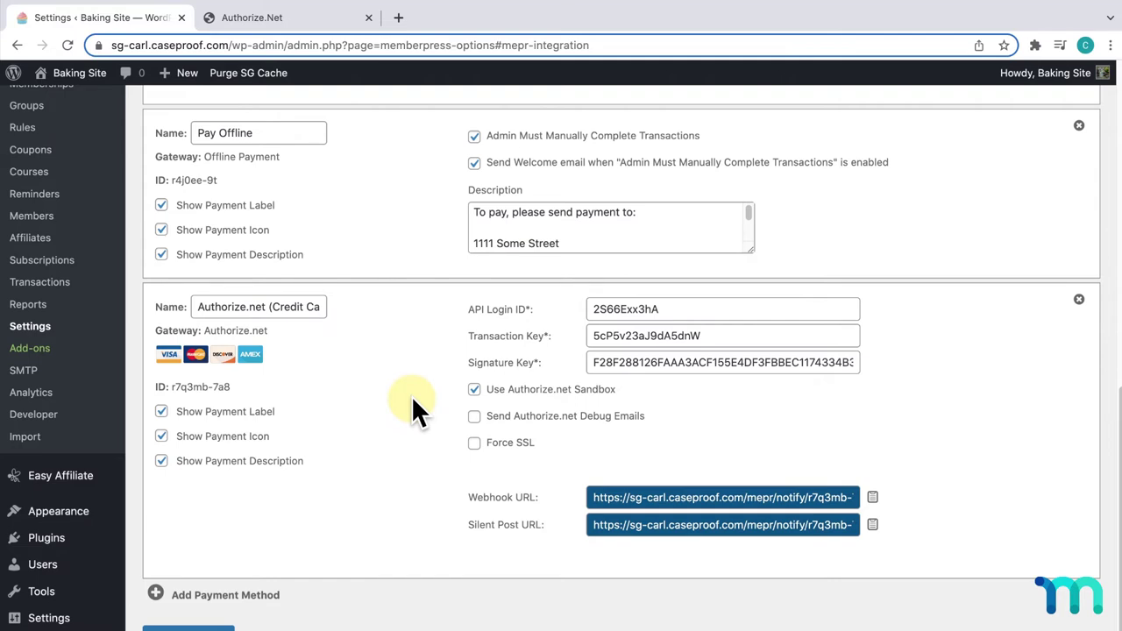
left_click(323, 23)
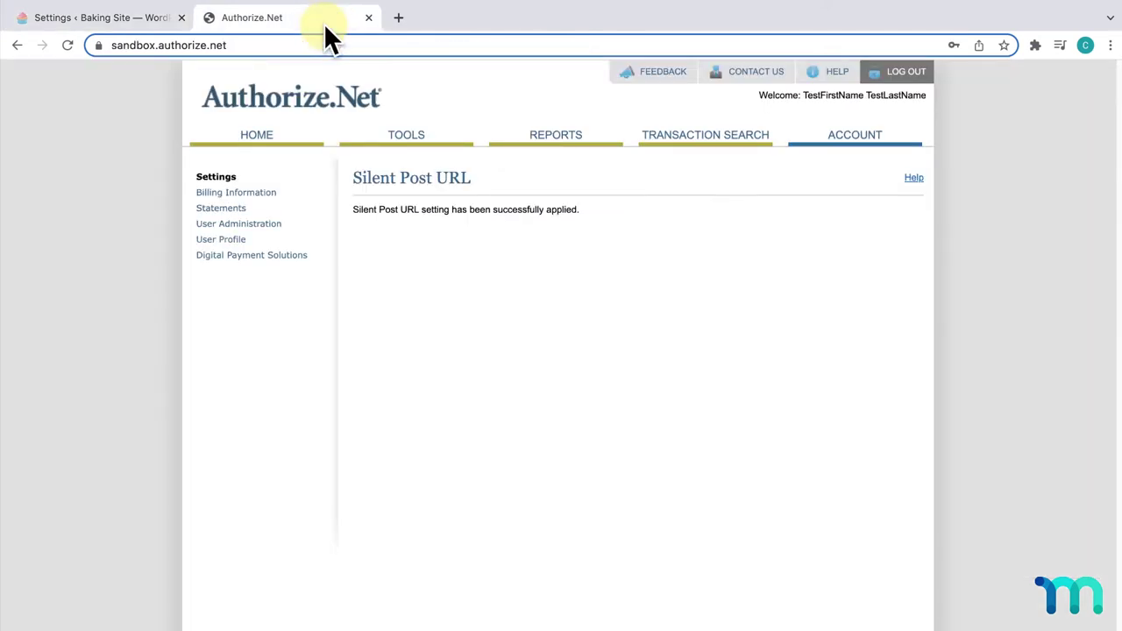
- Review the Authorize.Net Payment Form field settings without changing anything
left_click(844, 151)
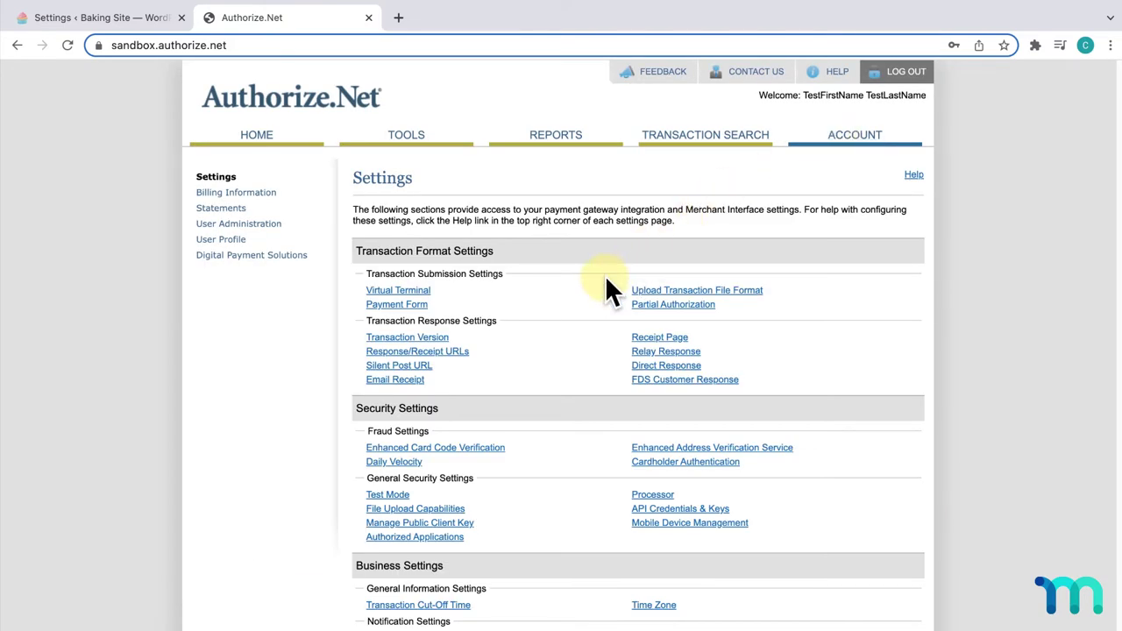
left_click(397, 305)
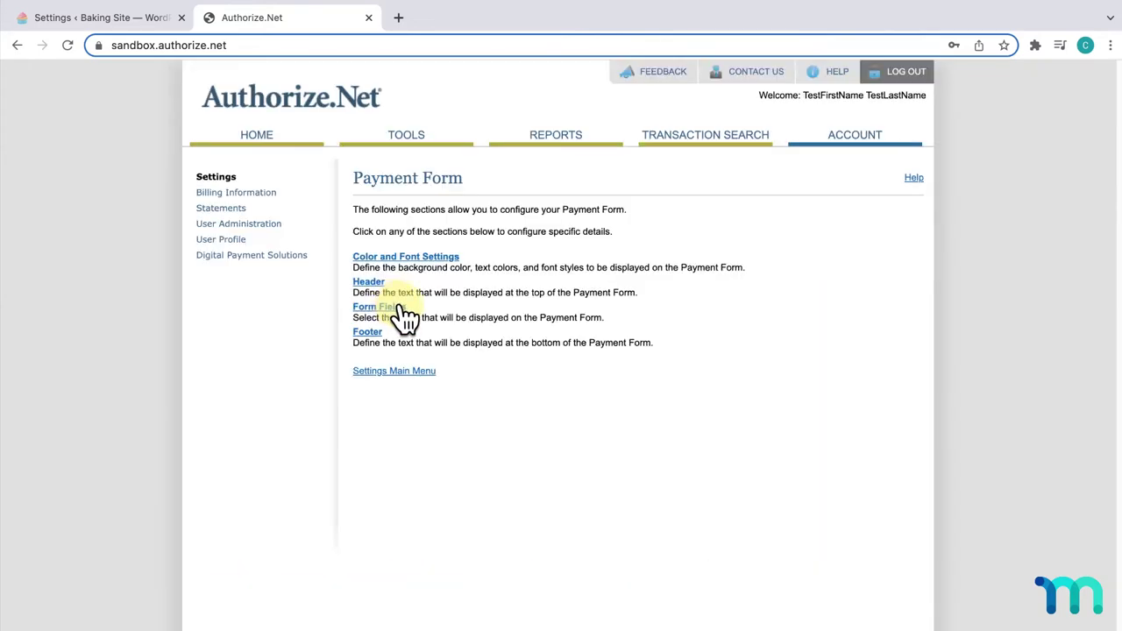
left_click(399, 311)
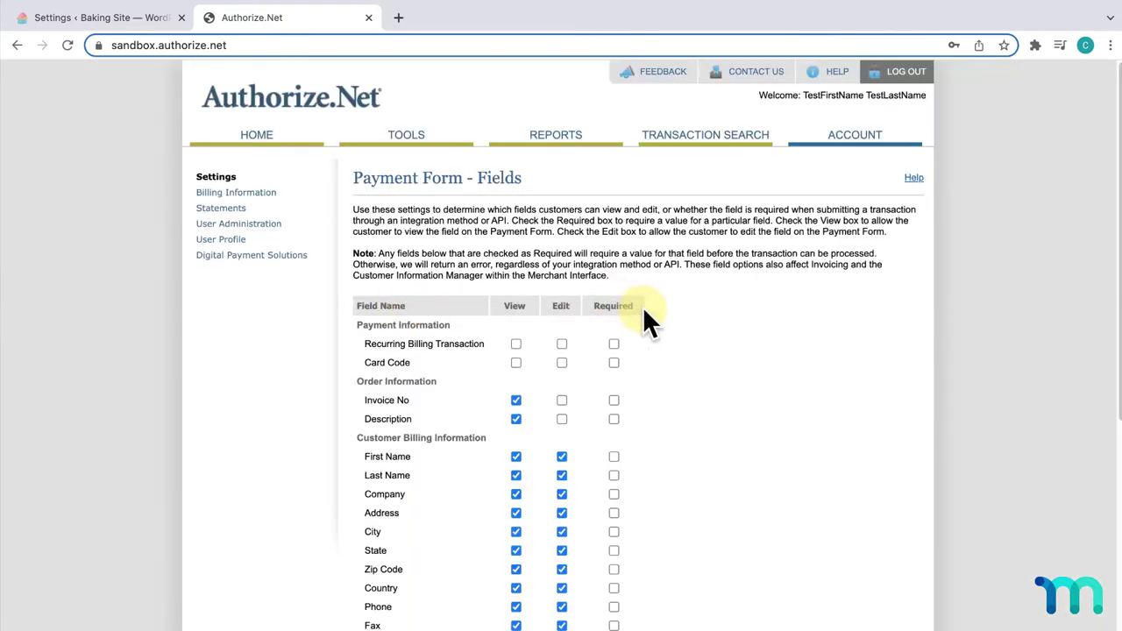
scroll(623, 347, "down", 5)
scroll(622, 383, "down", 1)
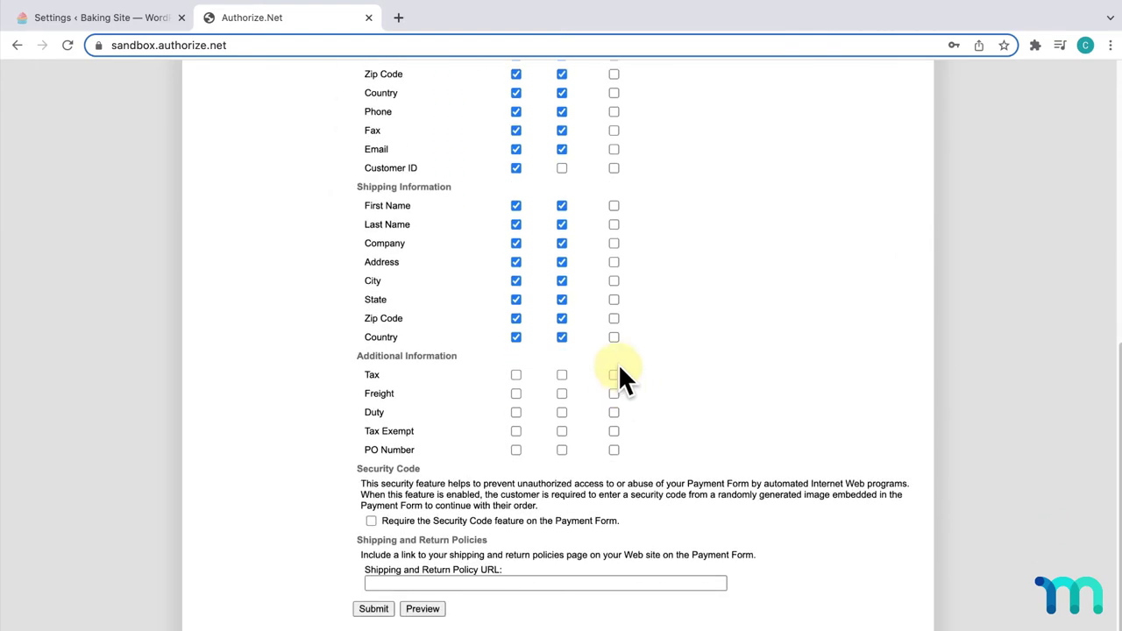
scroll(622, 376, "up", 3)
scroll(613, 254, "up", 1)
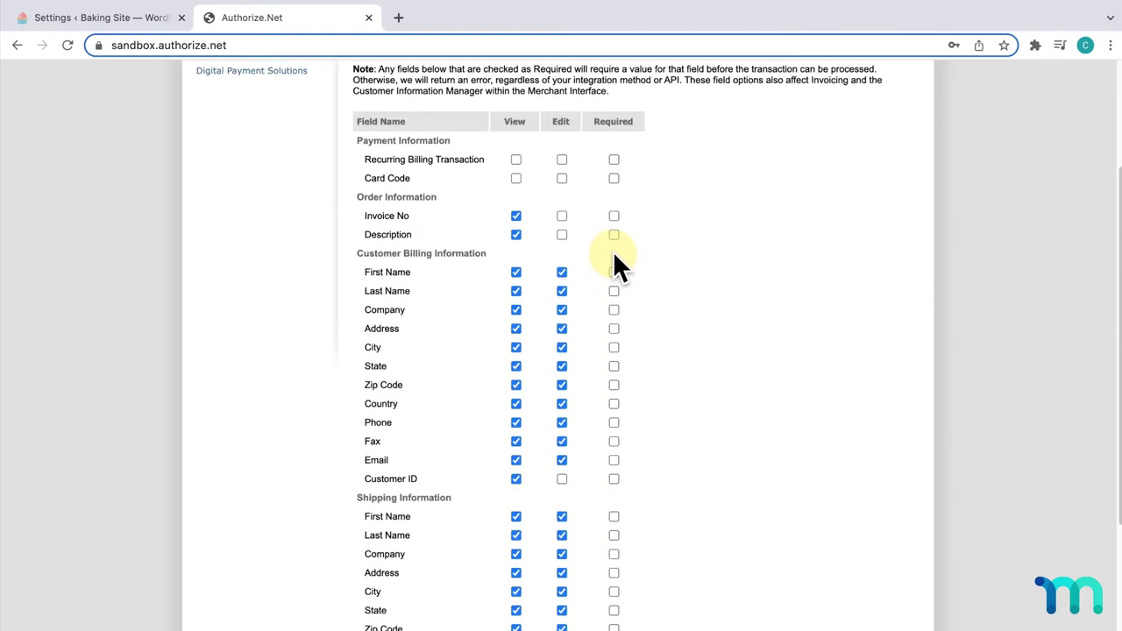
scroll(618, 315, "down", 4)
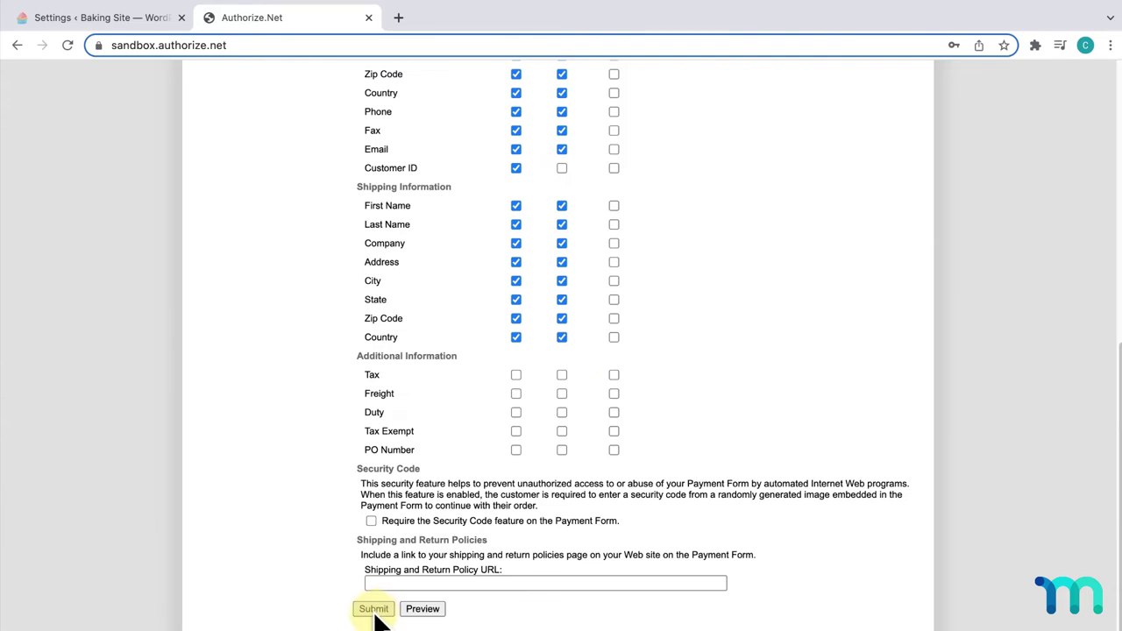
scroll(664, 454, "up", 1)
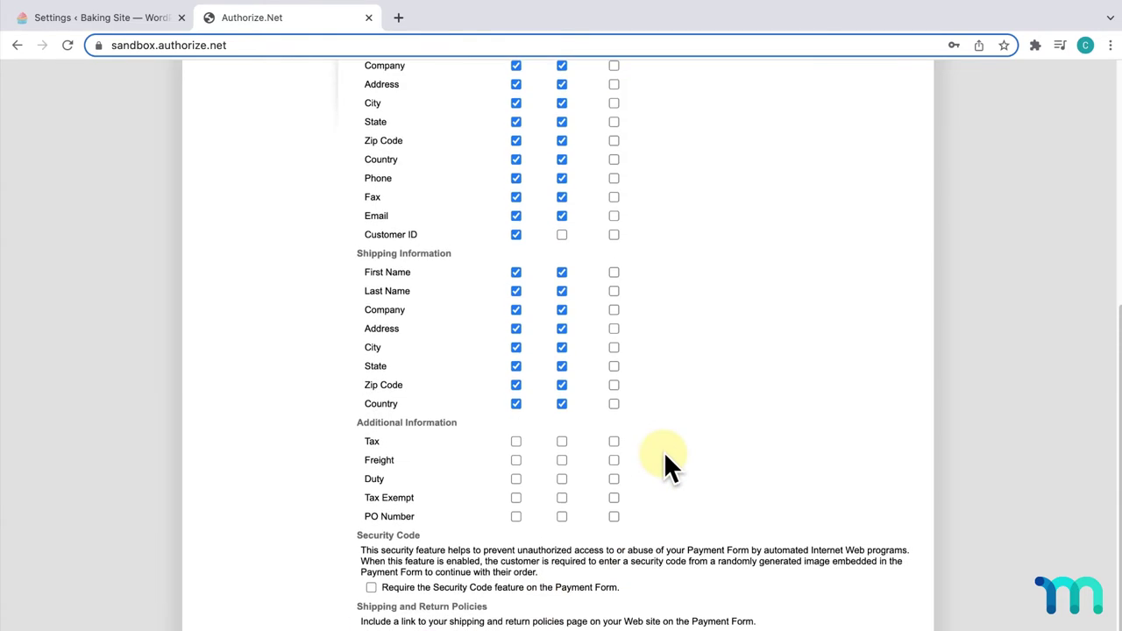
scroll(664, 451, "up", 5)
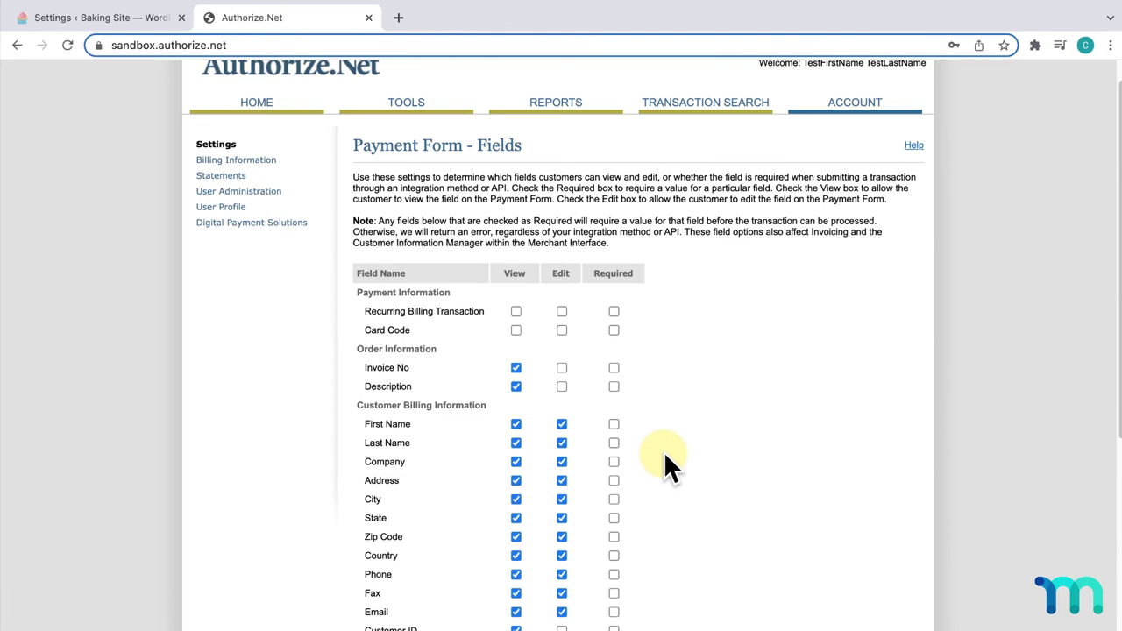
scroll(664, 452, "up", 1)
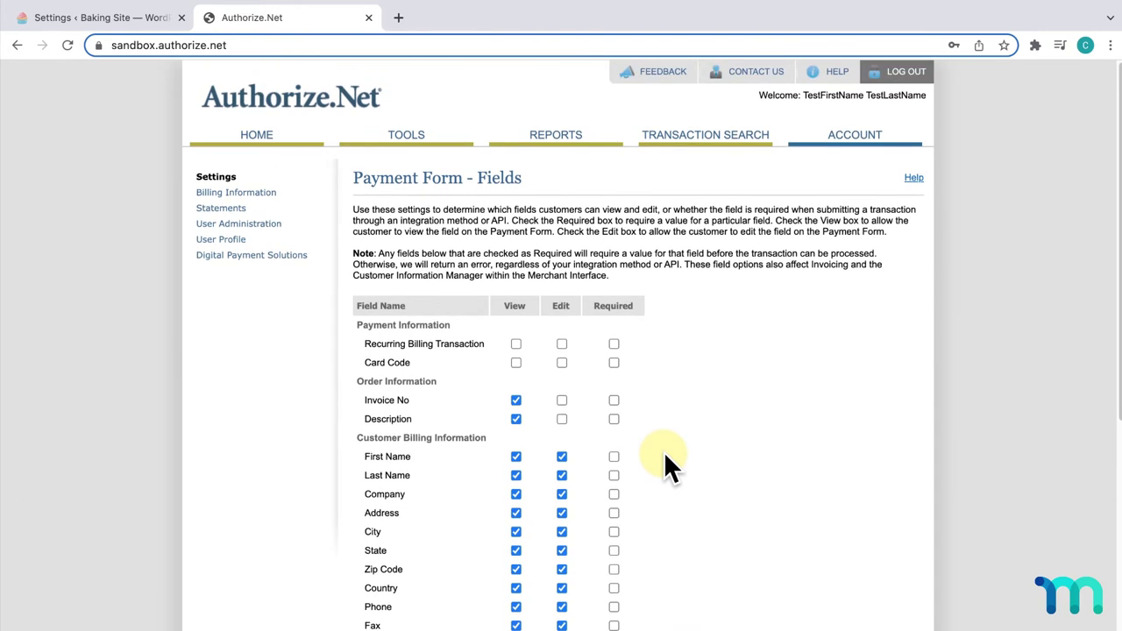
- Open the public MemberPress site in an incognito window
left_click(141, 21)
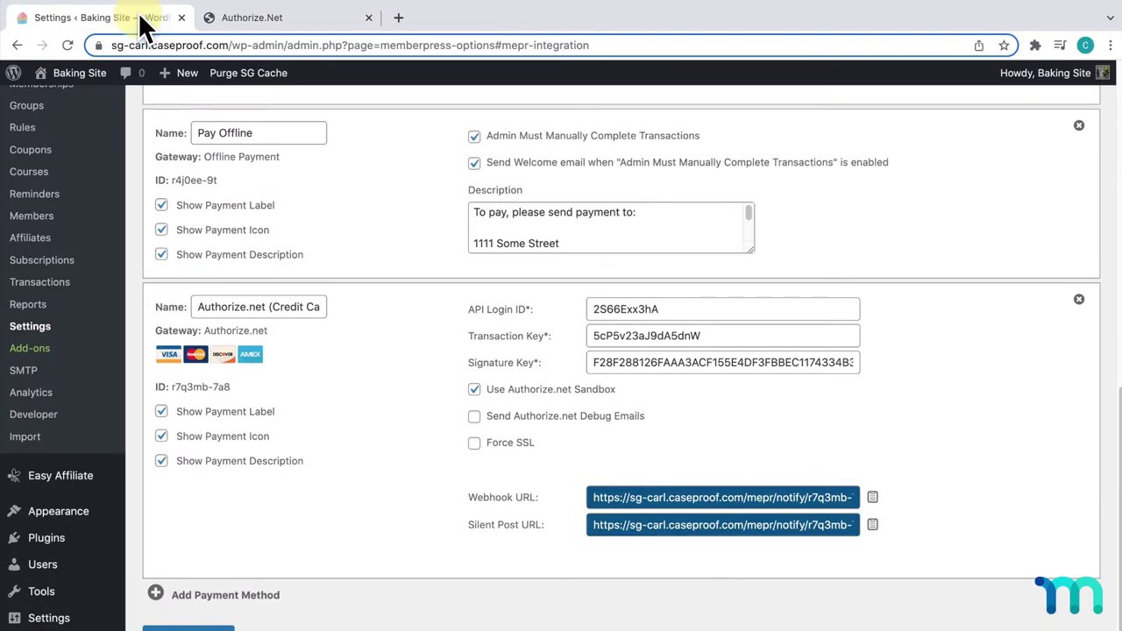
right_click(75, 94)
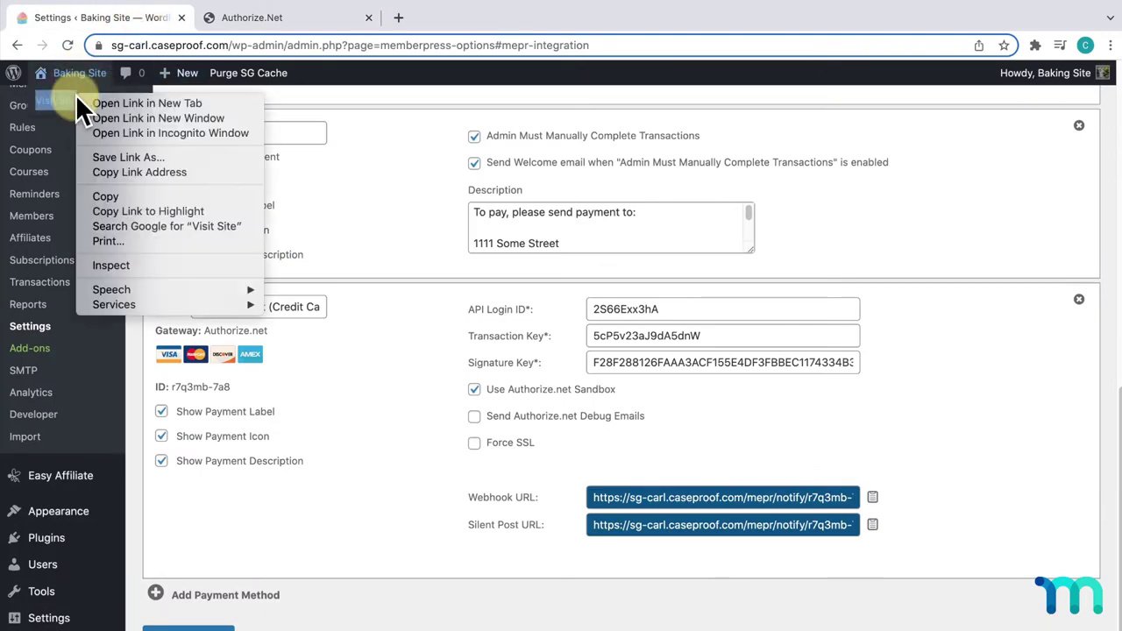
left_click(186, 133)
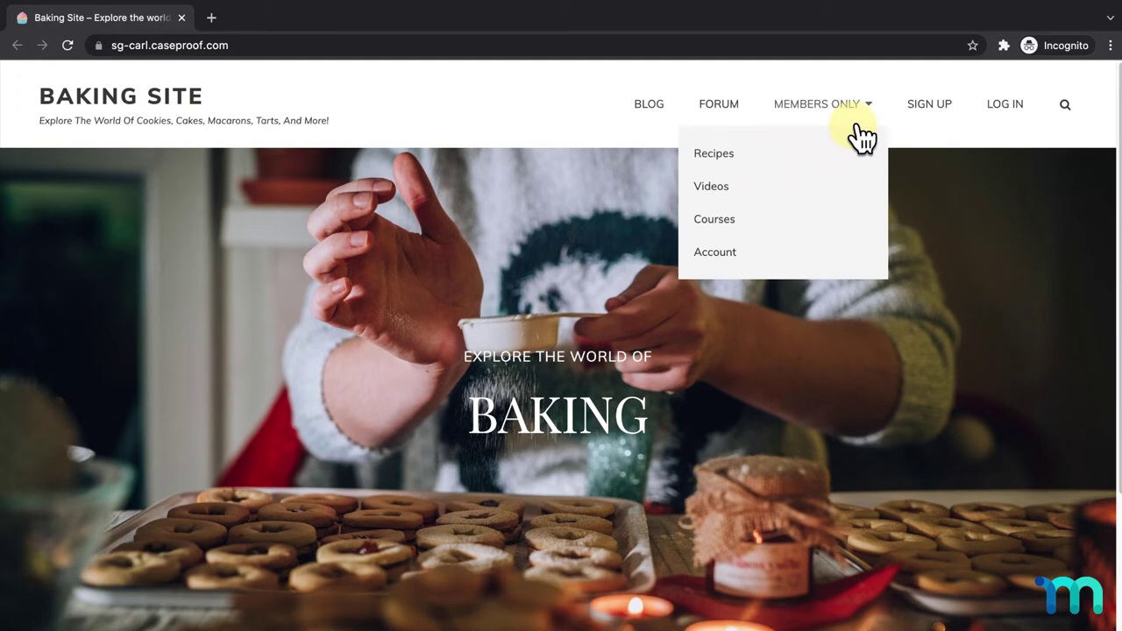
- Start the Pro plan signup and choose Authorize.net (Credit Card) as payment method
left_click(925, 107)
scroll(909, 237, "down", 5)
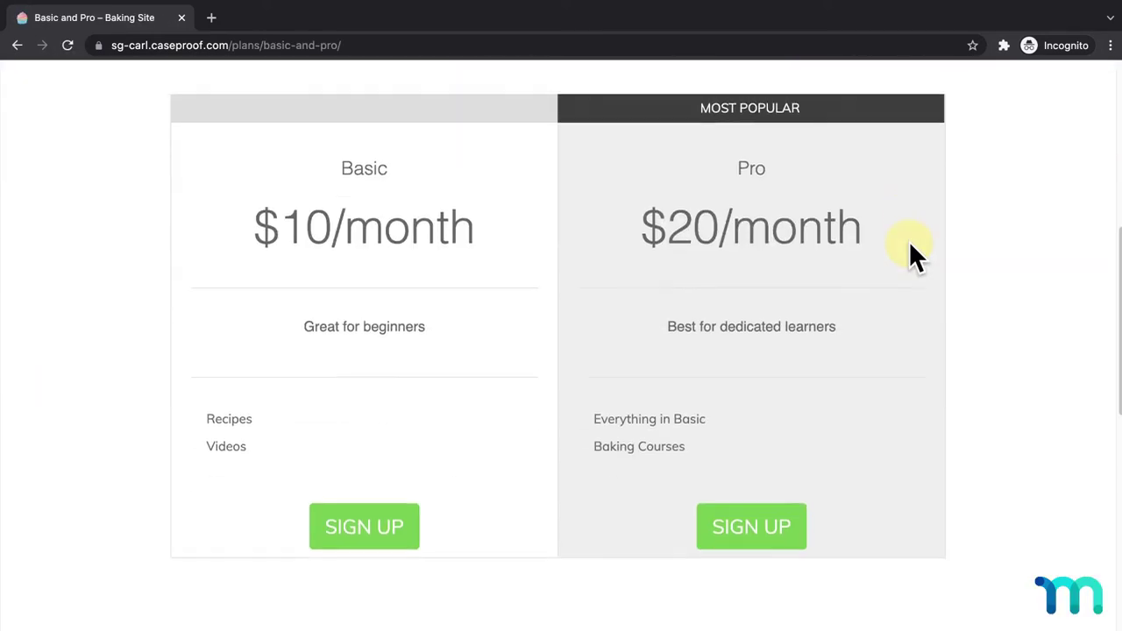
left_click(772, 434)
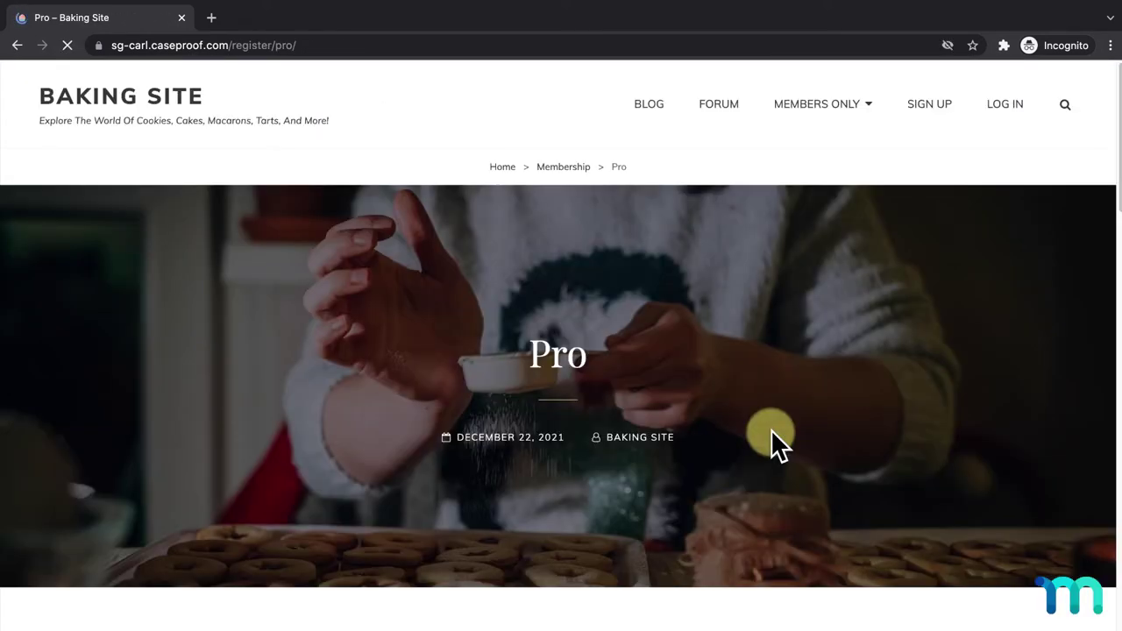
scroll(771, 429, "down", 8)
scroll(771, 428, "down", 3)
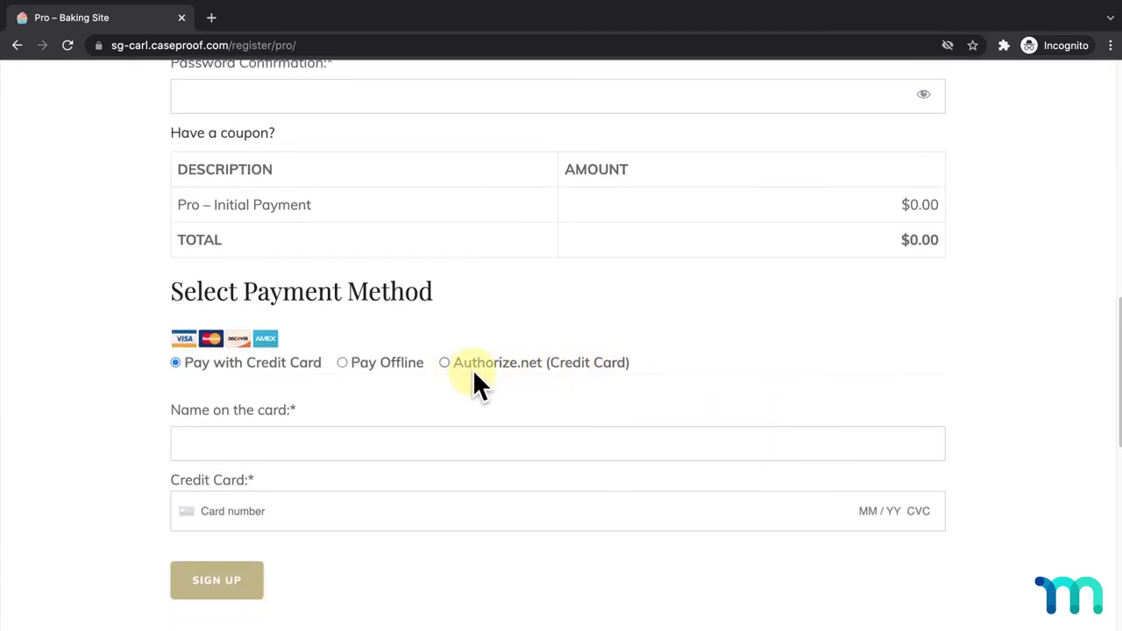
left_click(444, 362)
scroll(447, 368, "down", 2)
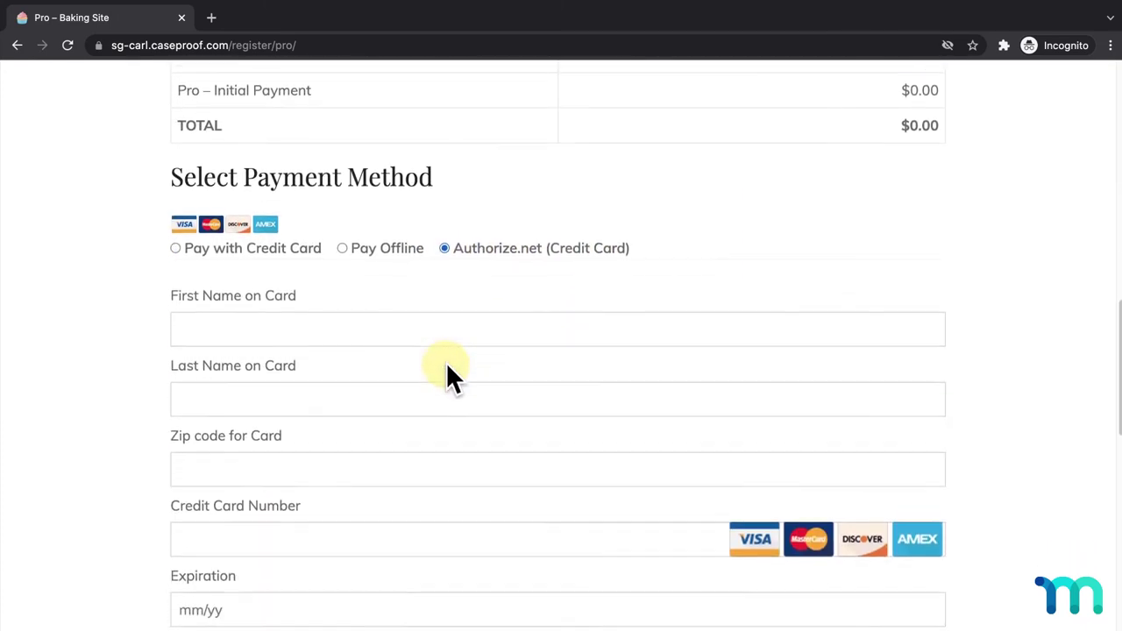
scroll(447, 365, "down", 1)
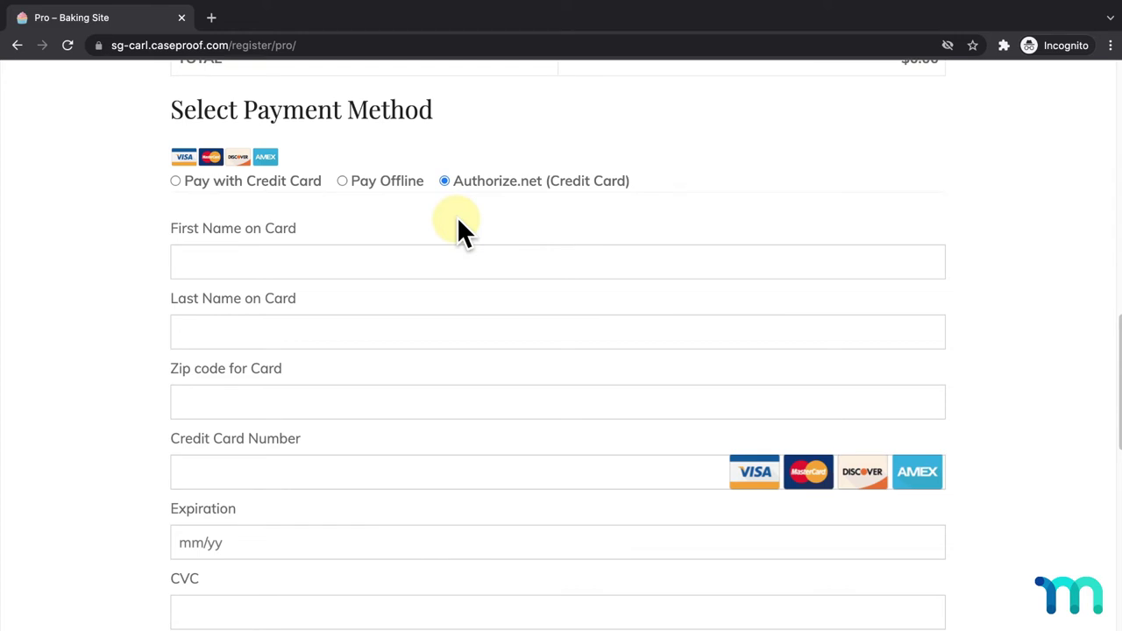
- Scroll down the Pro signup page with Authorize.net (Credit Card) still selected
scroll(459, 225, "down", 1)
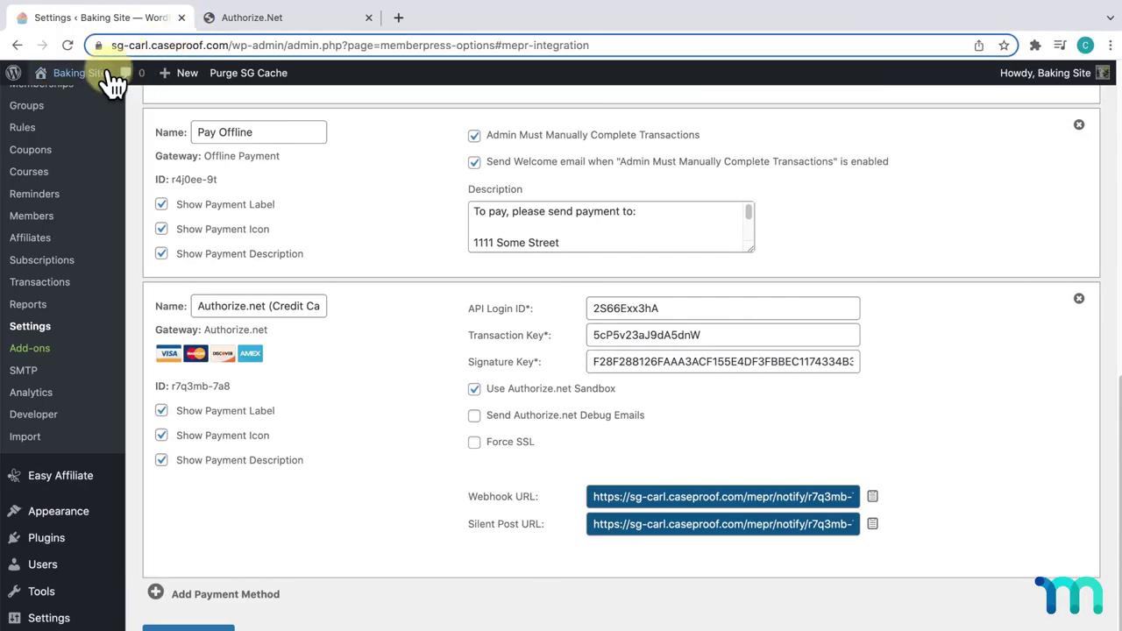
- Reopen the public site and start signing up for the Pro plan
mouse_move(101, 82)
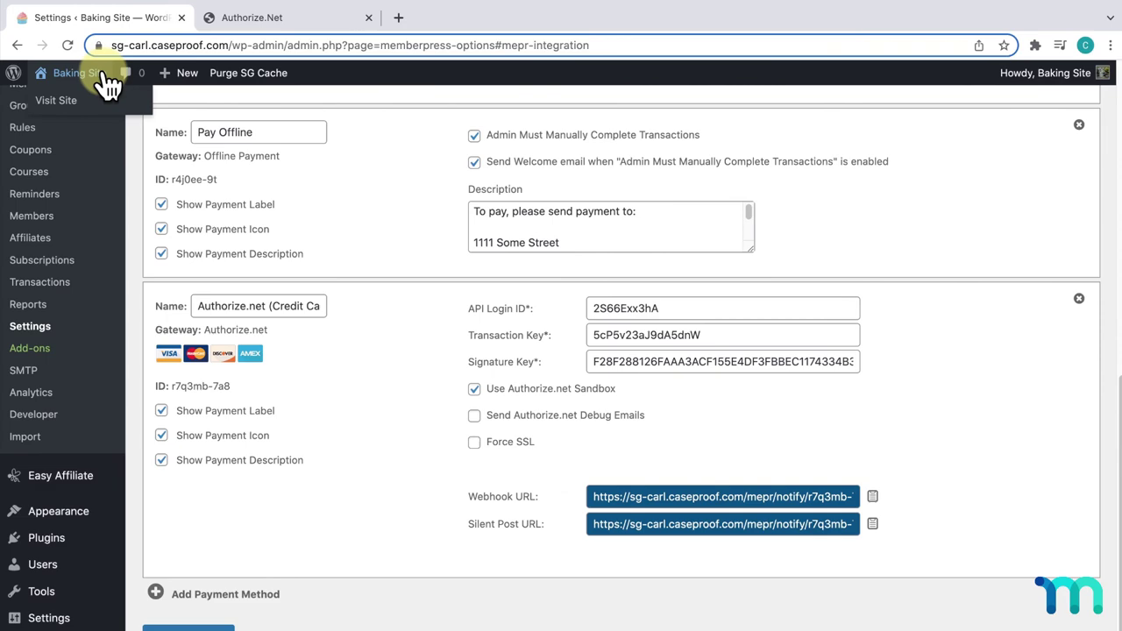
right_click(114, 110)
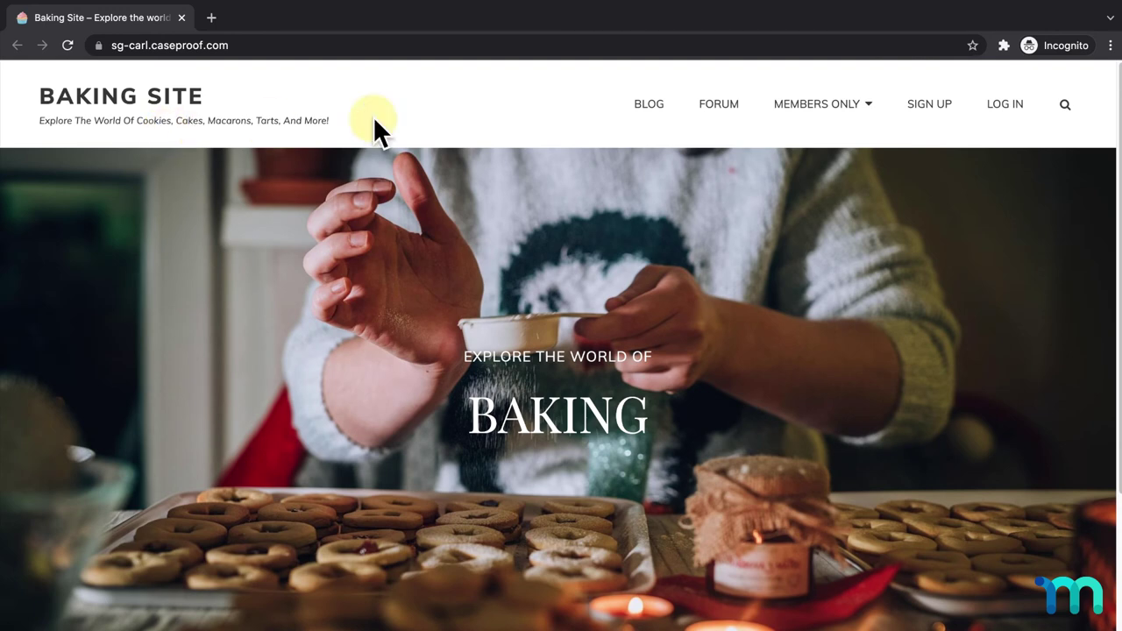
left_click(930, 107)
scroll(823, 282, "down", 7)
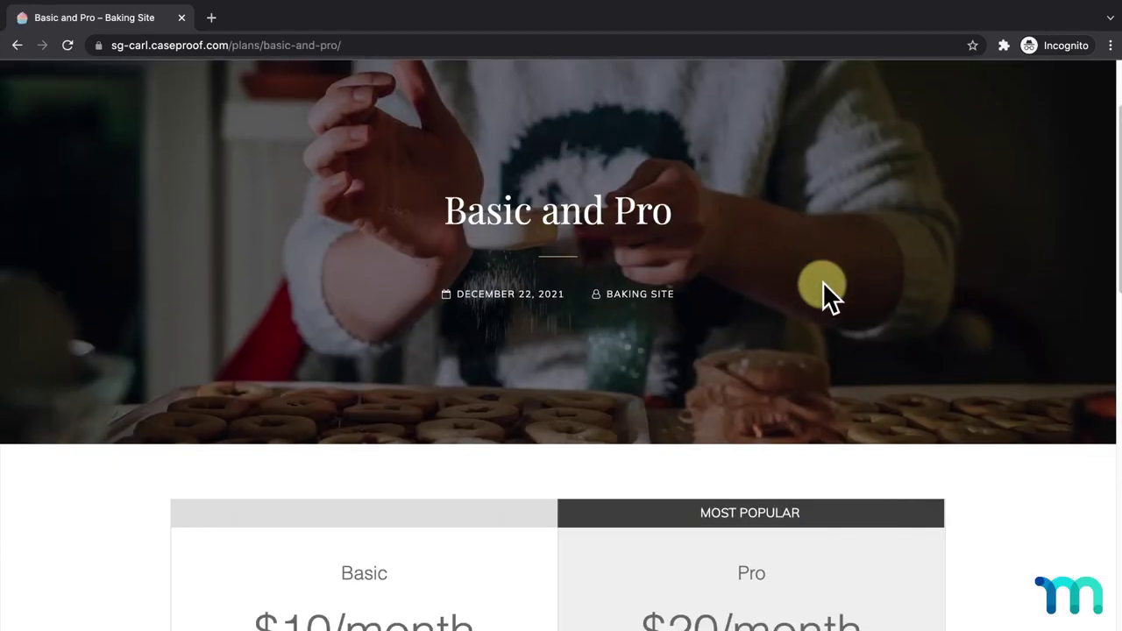
left_click(774, 474)
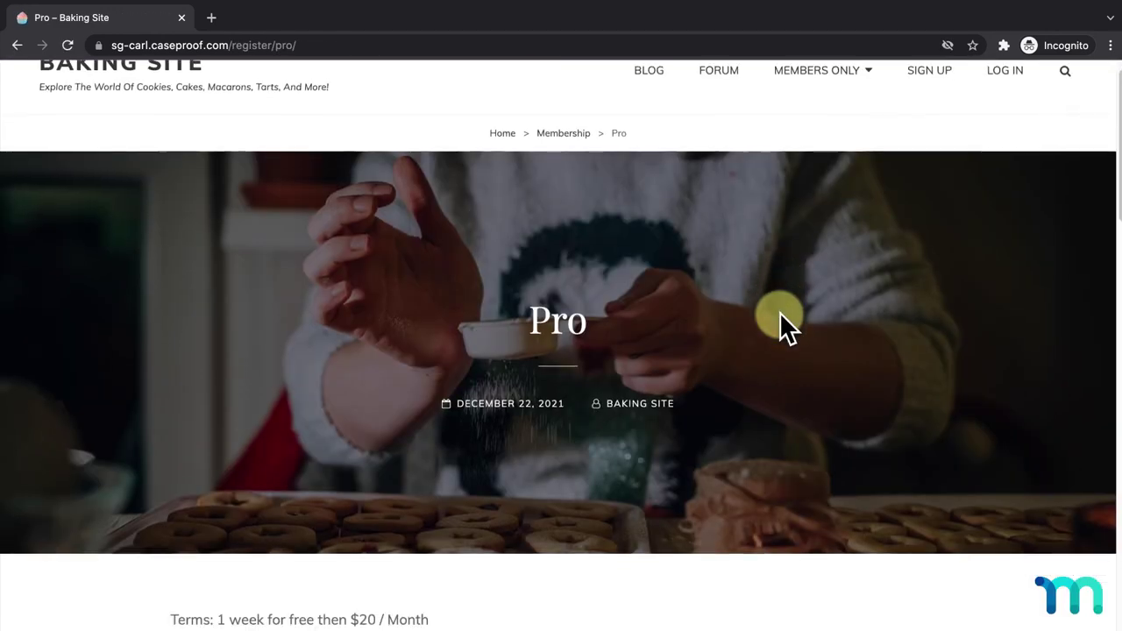
scroll(779, 325, "down", 5)
- Fill in the test member's first and last name, username, e-mail and password
left_click(759, 213)
type("John")
key("Tab")
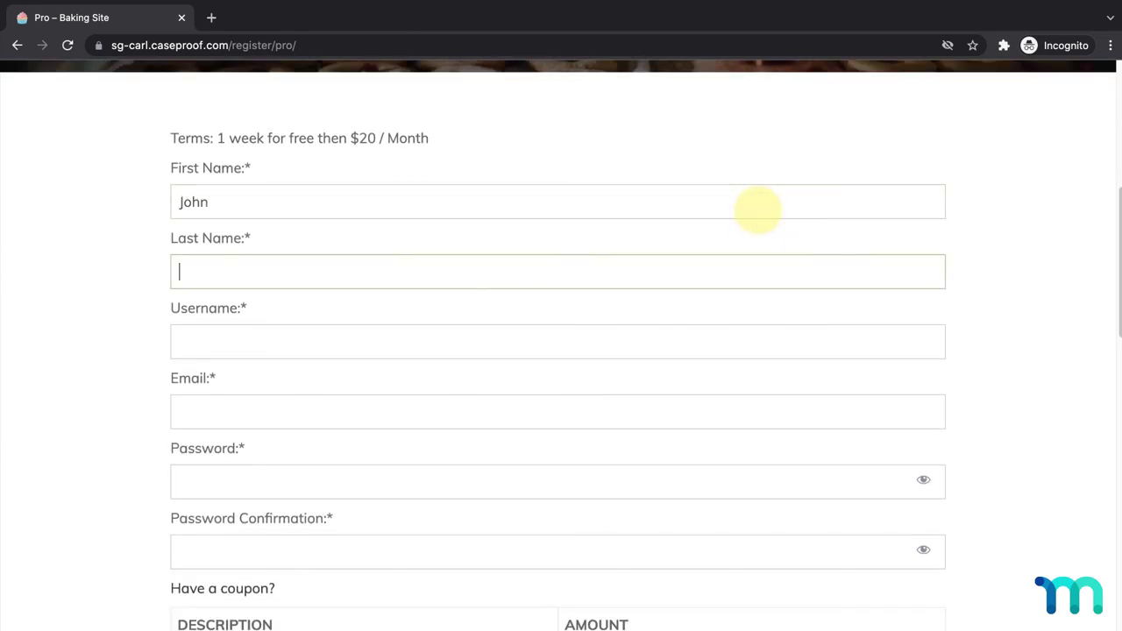
type("Doe")
key("Tab")
type("johndoe888")
key("Tab")
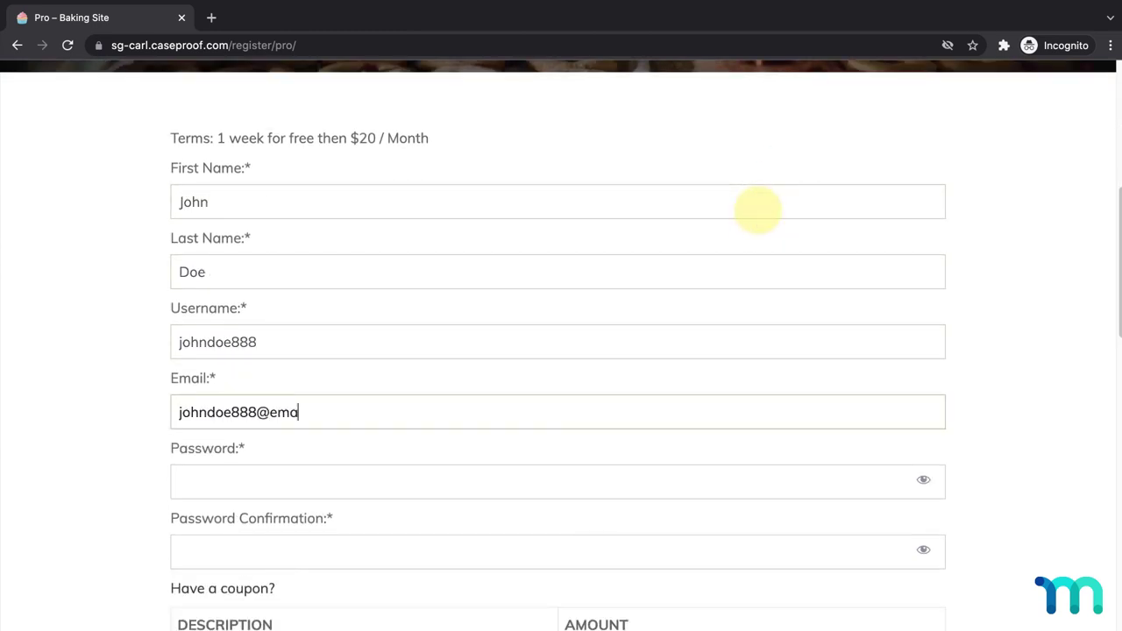
key("Tab")
type("pass123")
key("Tab")
type("pass123")
- Choose Authorize.net (Credit Card) and enter the cardholder's first name, last name and zip code
scroll(759, 210, "down", 4)
scroll(759, 211, "down", 3)
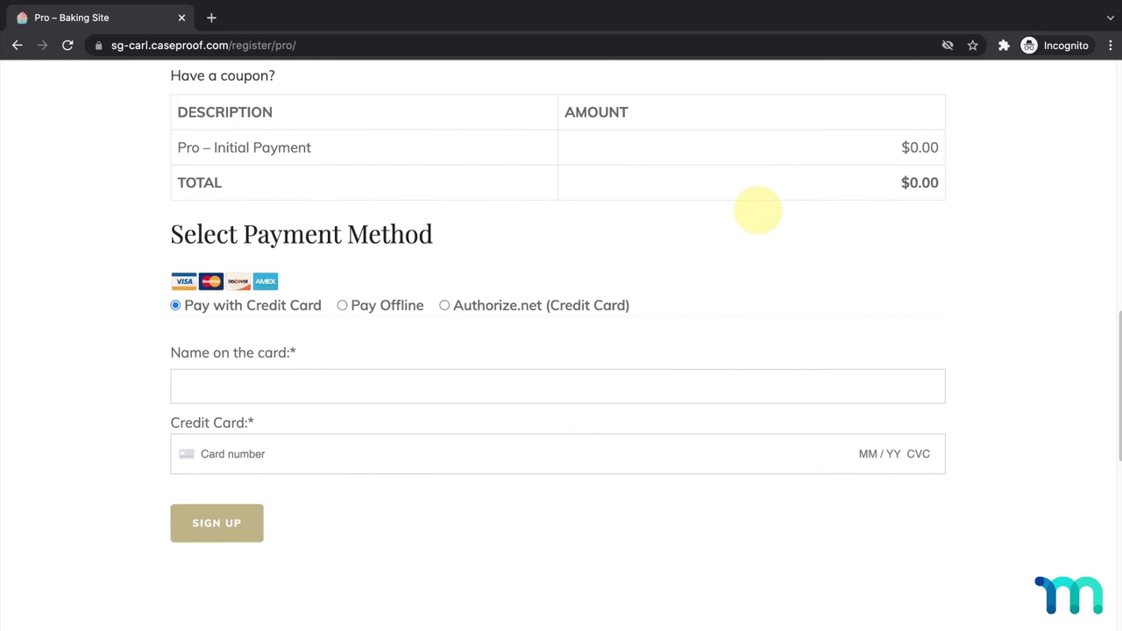
left_click(445, 306)
scroll(446, 311, "down", 1)
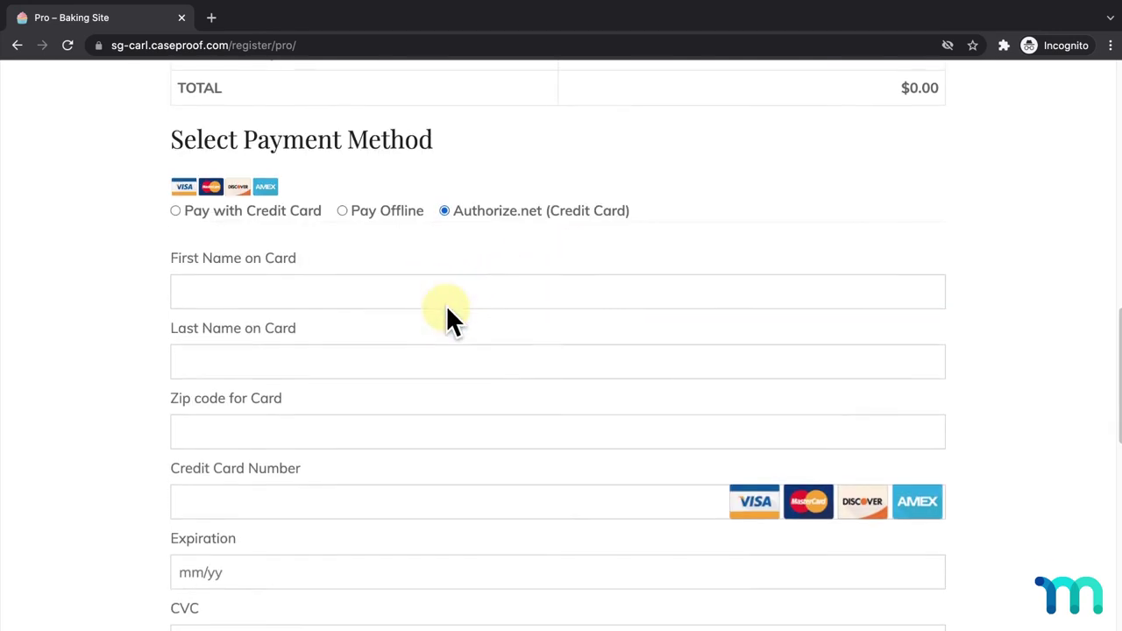
left_click(458, 292)
type("John")
key("Tab")
type("Doe")
key("Tab")
type("90210")
scroll(458, 289, "down", 1)
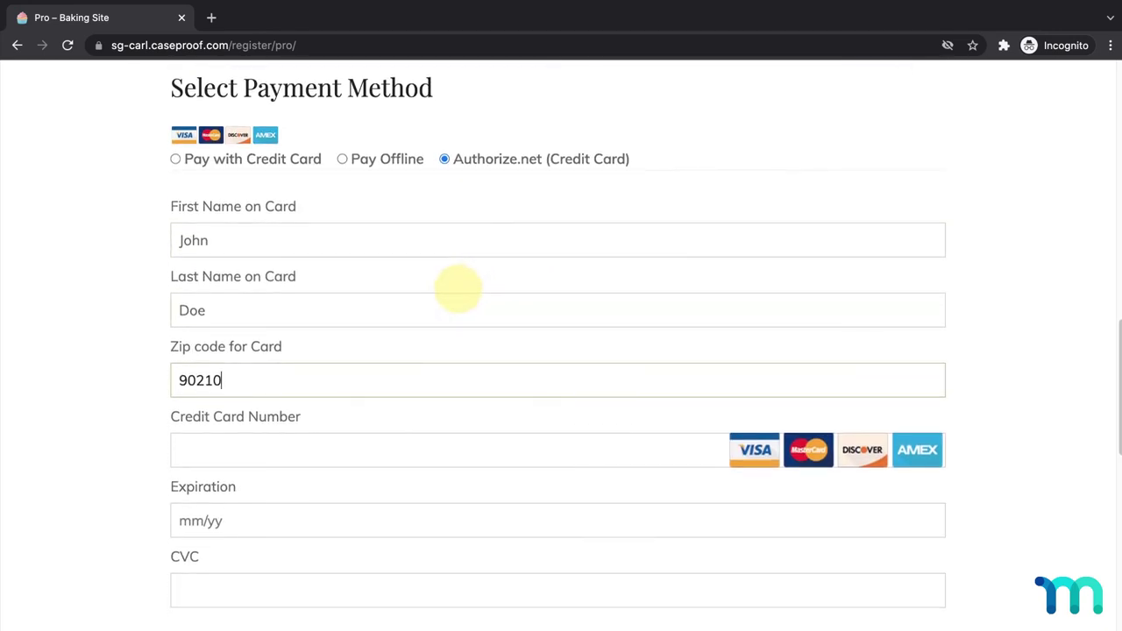
- Load the Authorize.net Testing Guide in a new tab and select the first Visa test card number
left_click(211, 16)
type("developer.authorize.net/hello_world/testing_guide.html")
key("Return")
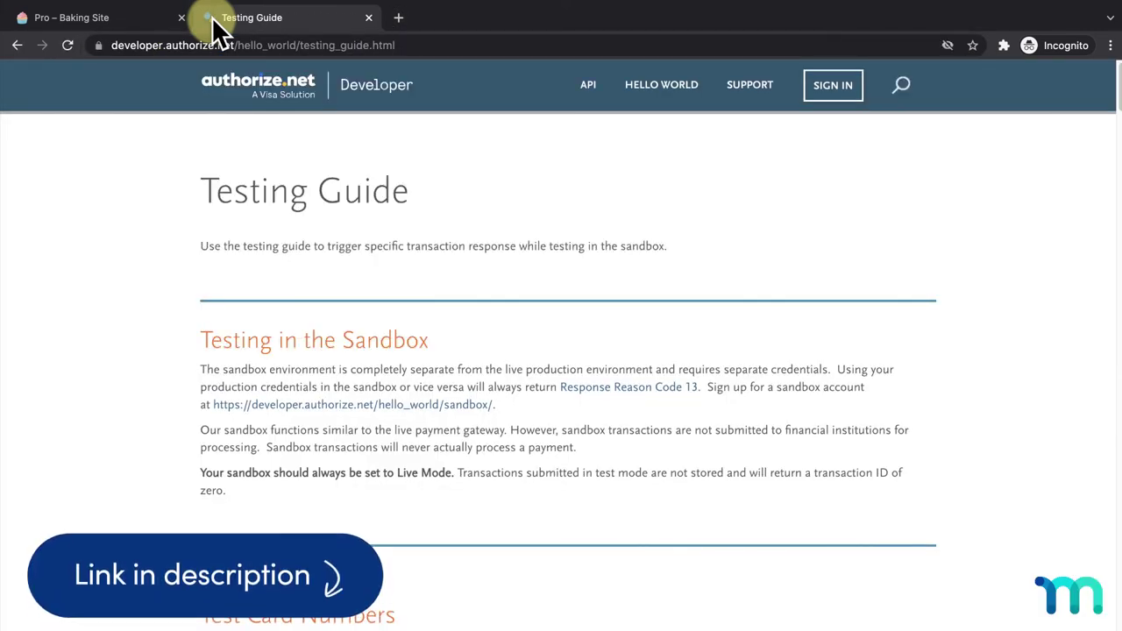
scroll(631, 246, "down", 1)
scroll(631, 245, "down", 5)
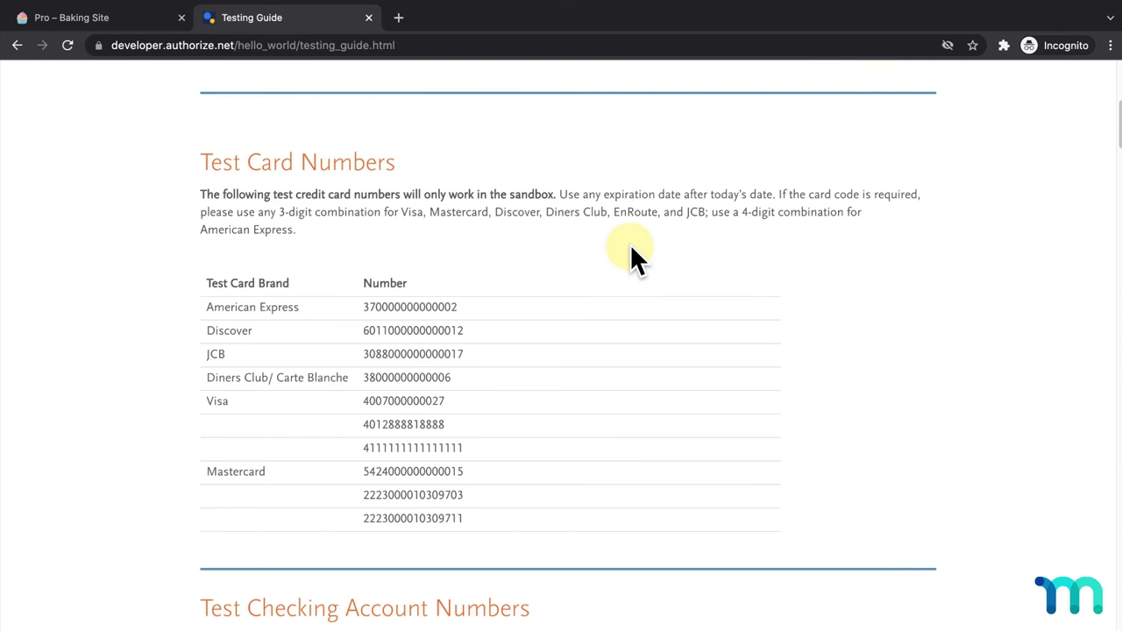
left_click_drag(451, 401, 361, 402)
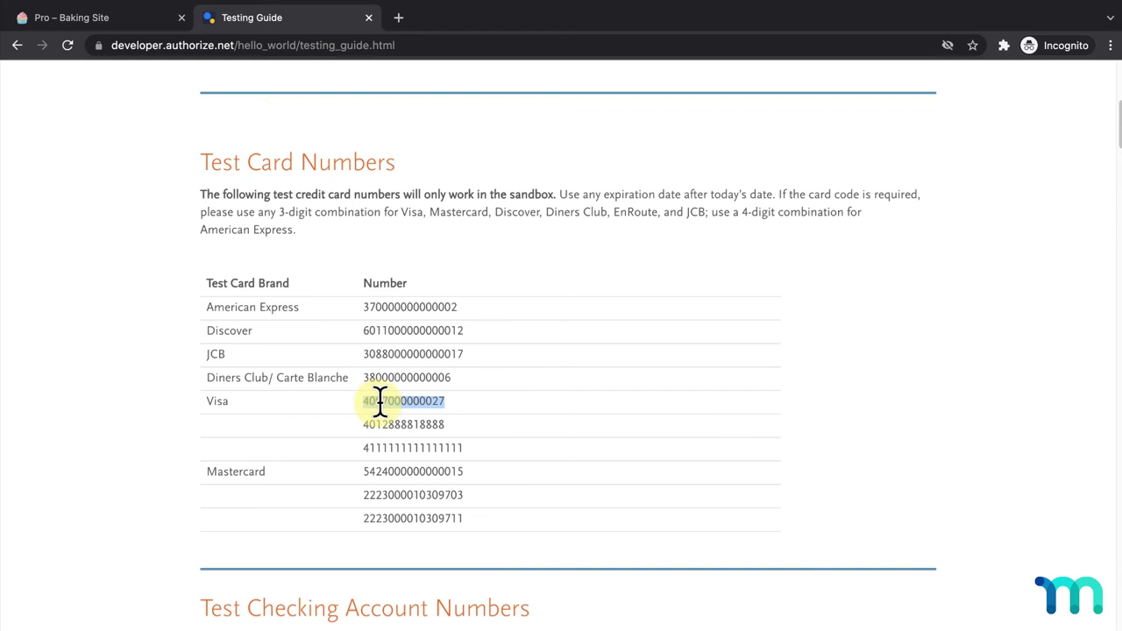
- Enter the Visa test card number, expiry 12/23 and CVC 123, and submit the Pro signup
left_click(128, 21)
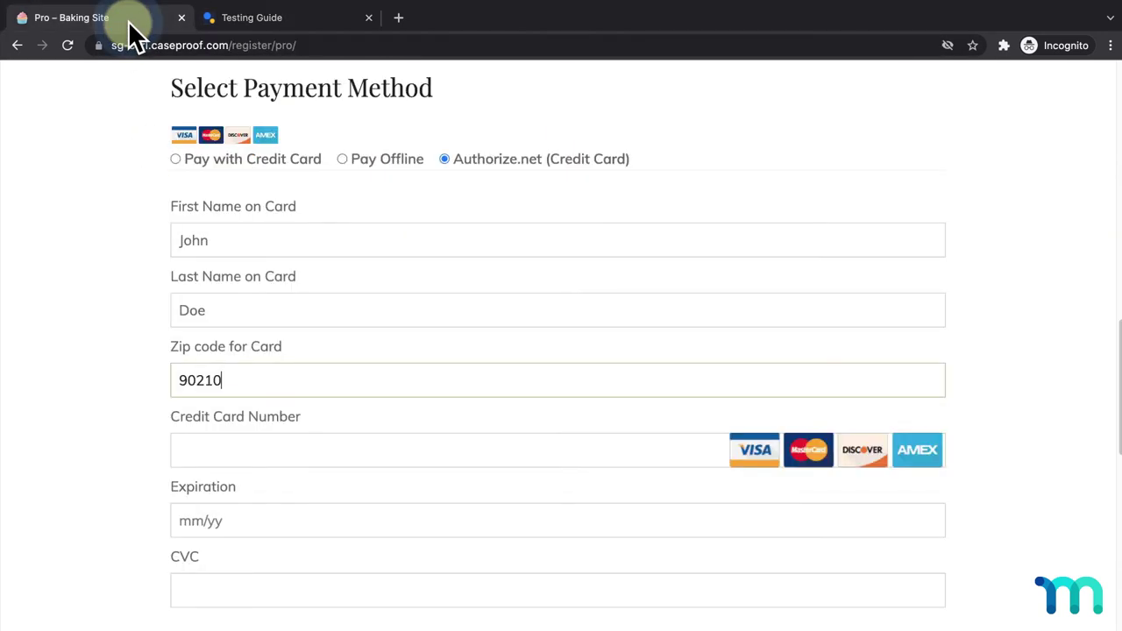
left_click(519, 446)
key("ctrl+v")
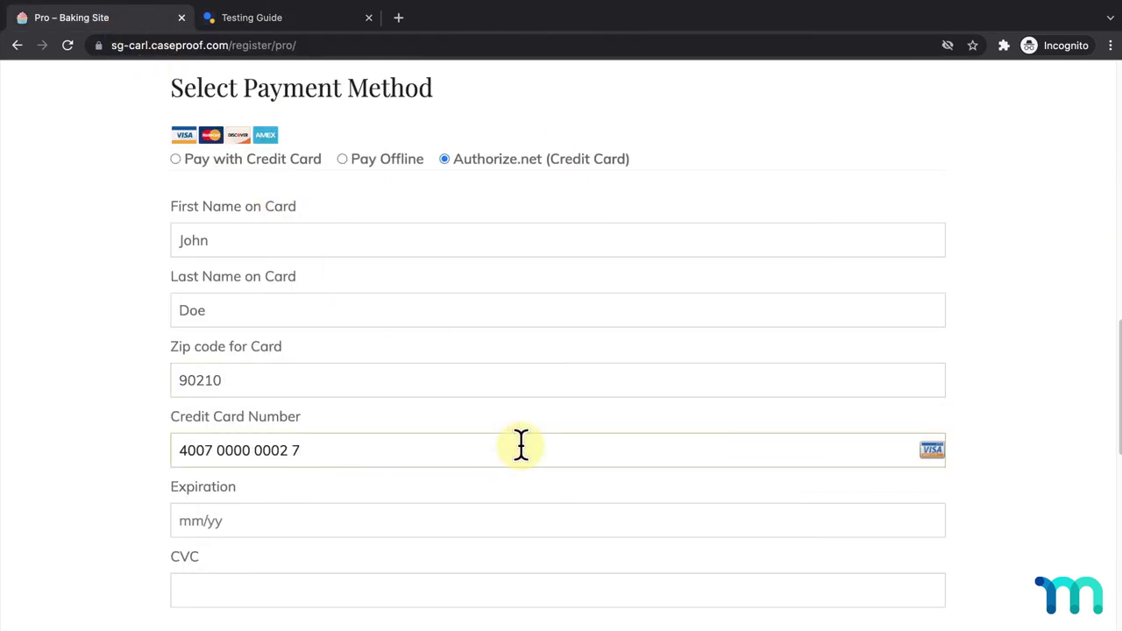
left_click(503, 520)
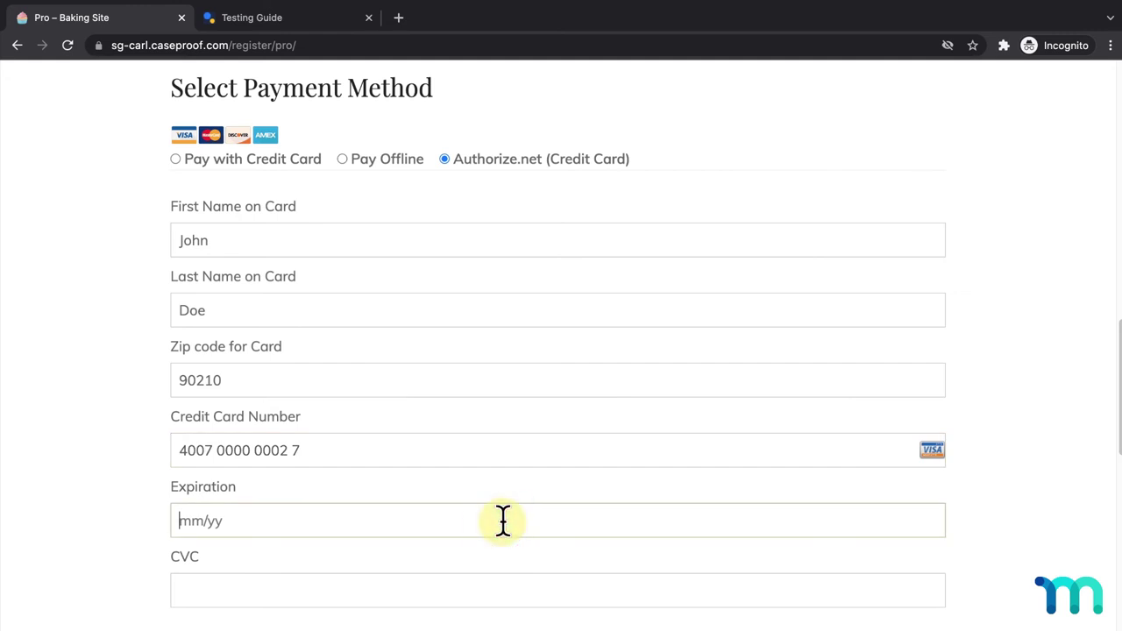
type("1223")
key("Tab")
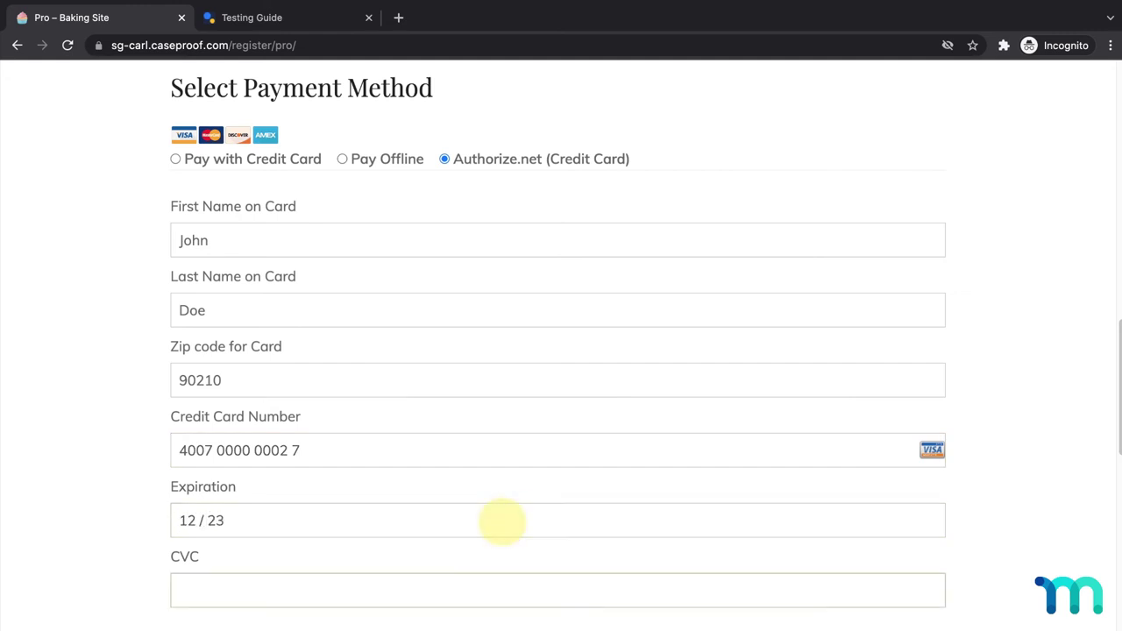
type("123")
scroll(502, 523, "down", 3)
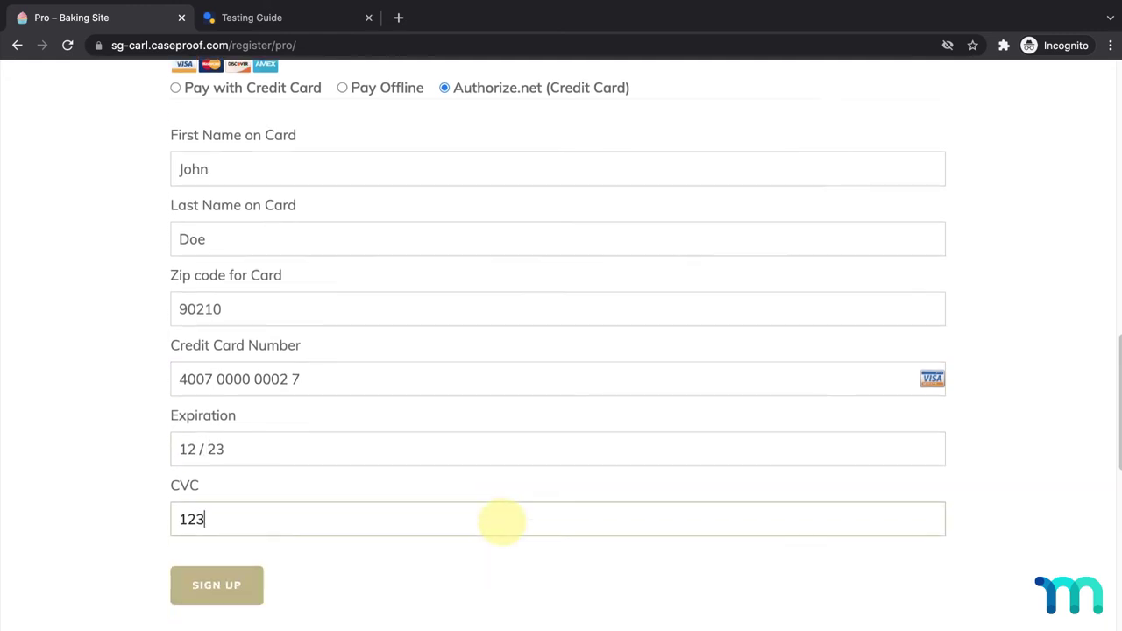
left_click(252, 518)
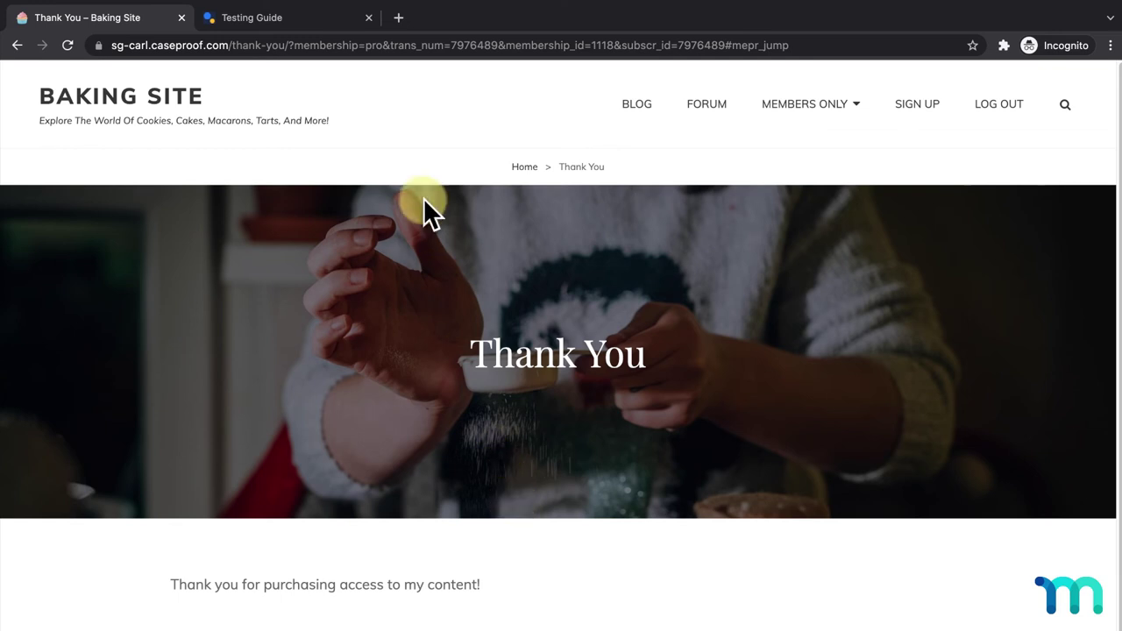
- Close the Testing Guide tab and incognito window, then view the MemberPress Subscriptions list
left_click(369, 18)
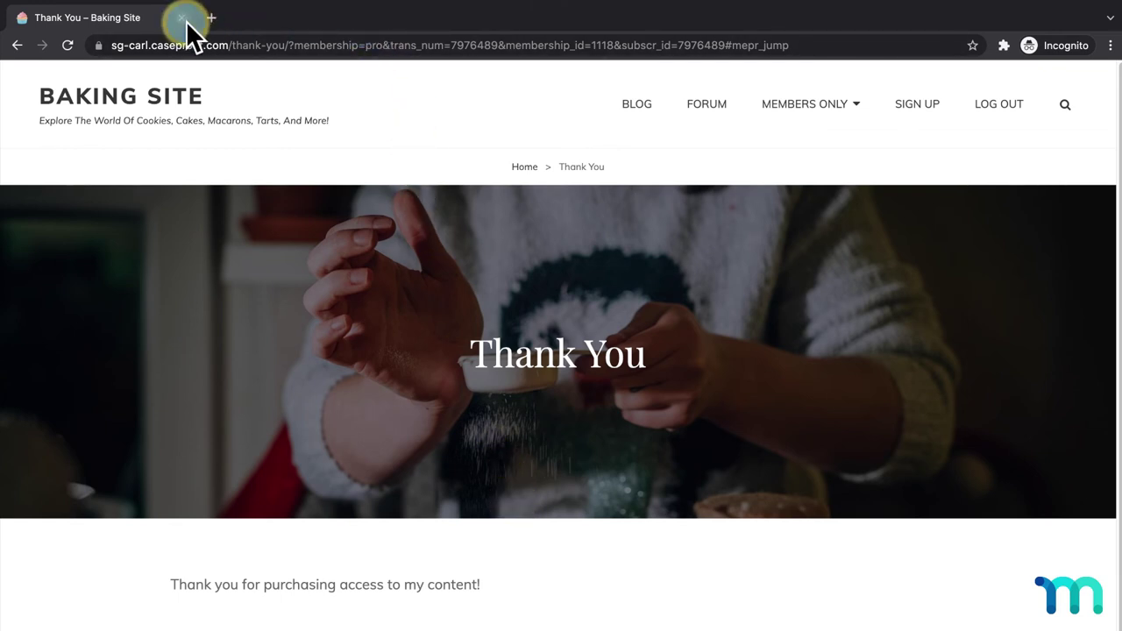
left_click(183, 18)
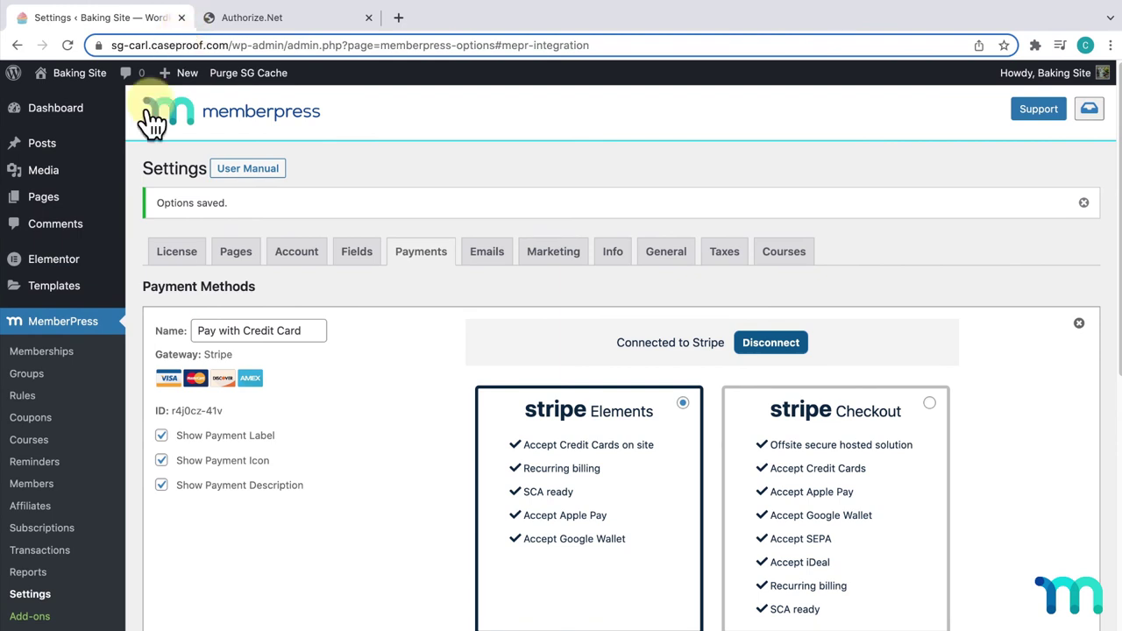
left_click(44, 530)
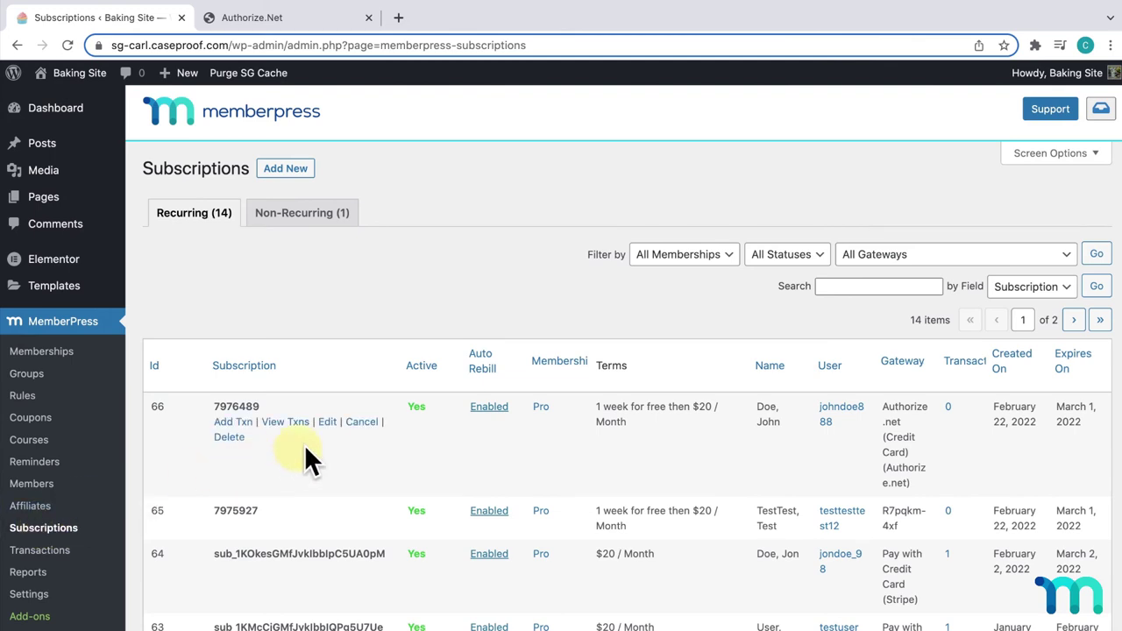
scroll(289, 403, "down", 1)
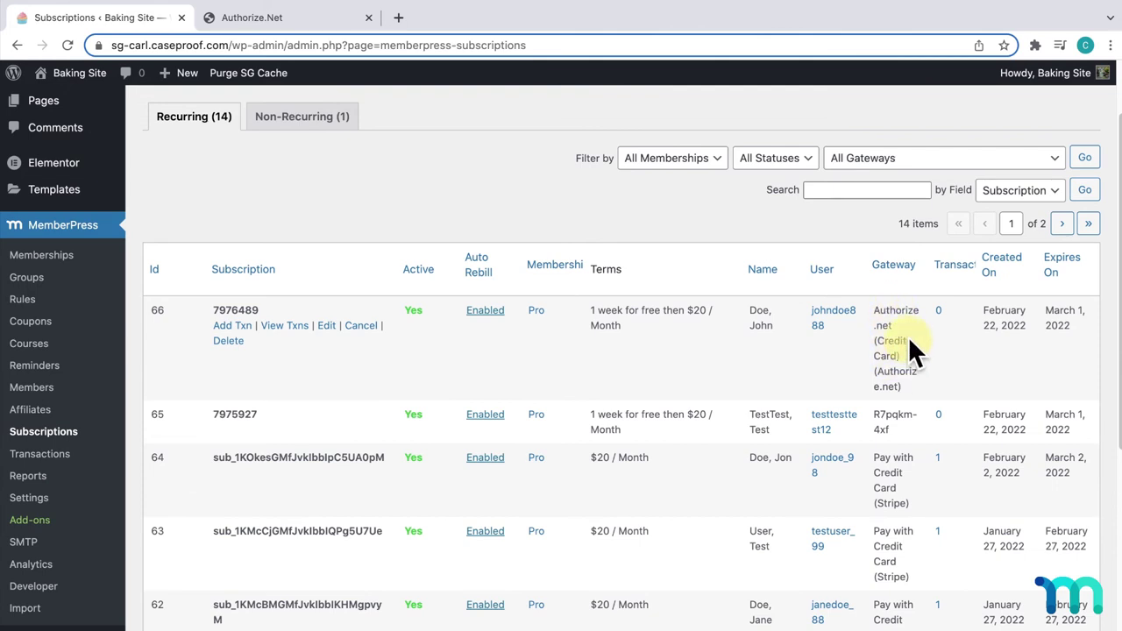
- Check the voided USD 0.00 signup in Authorize.net's Unsettled Transactions, then return to Subscriptions
left_click(294, 19)
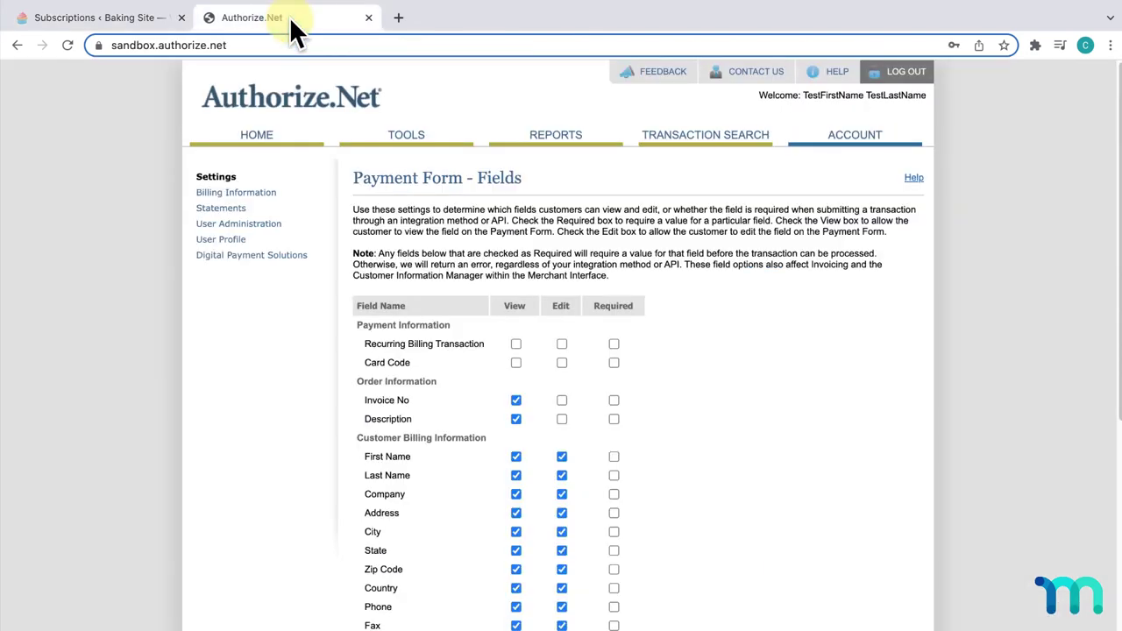
left_click(267, 139)
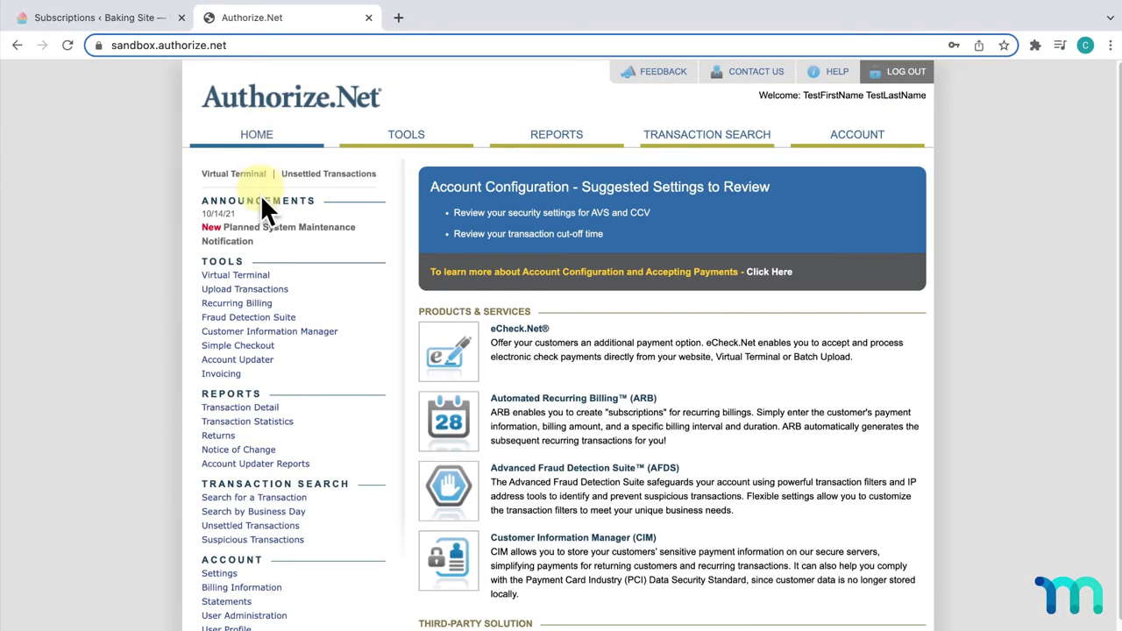
left_click(292, 526)
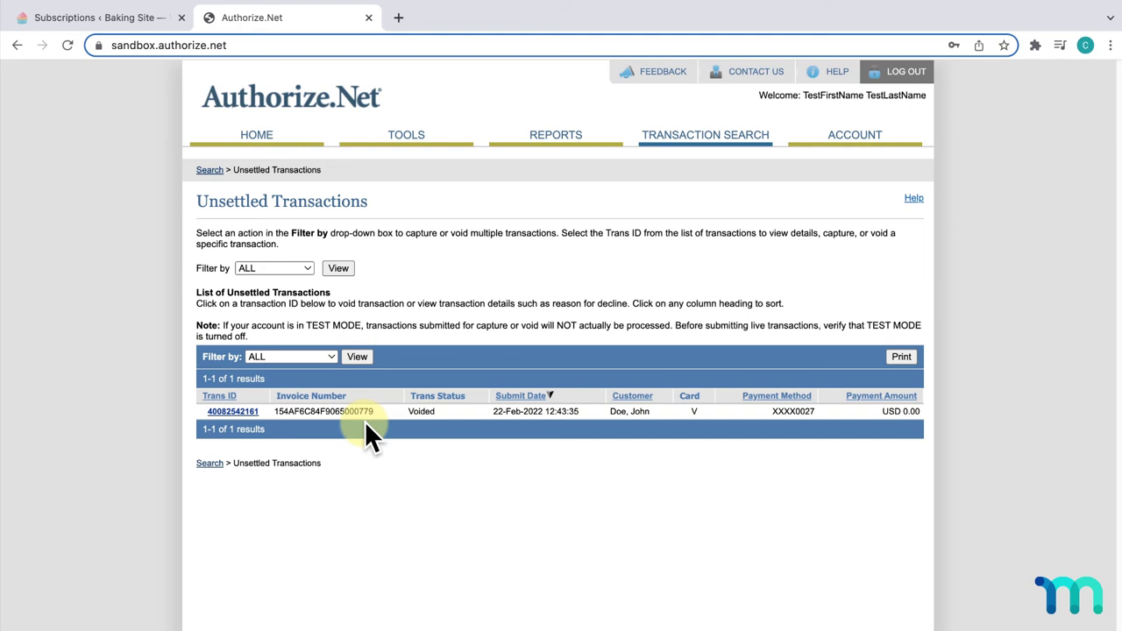
left_click(127, 19)
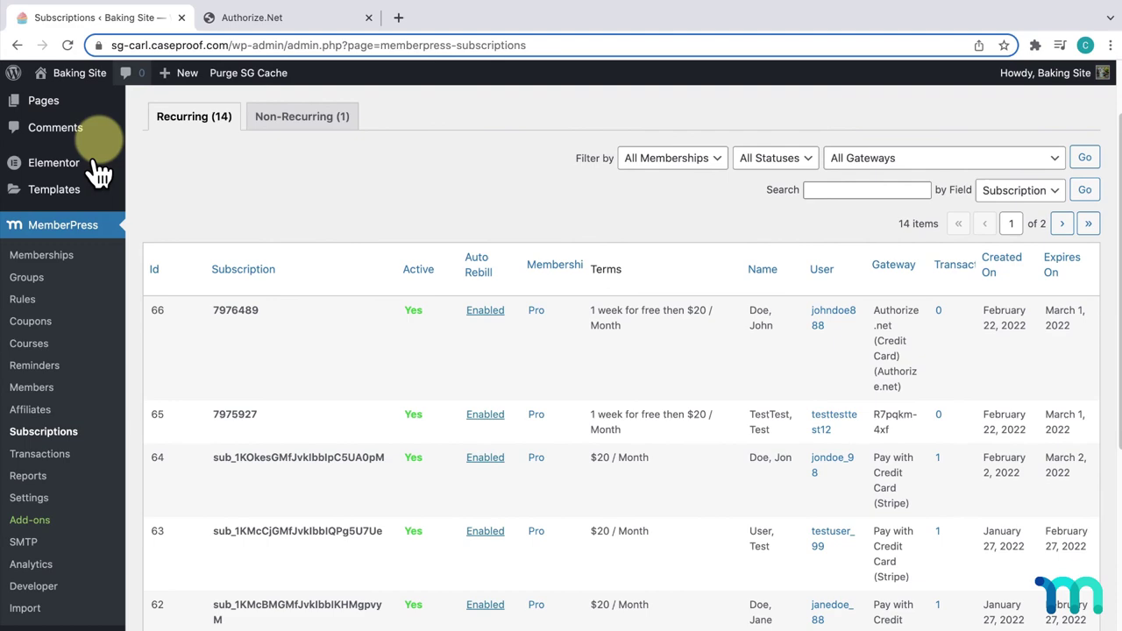
- Uncheck Use Authorize.net Sandbox for the Authorize.net (Credit Card) method in MemberPress Payments settings
left_click(35, 496)
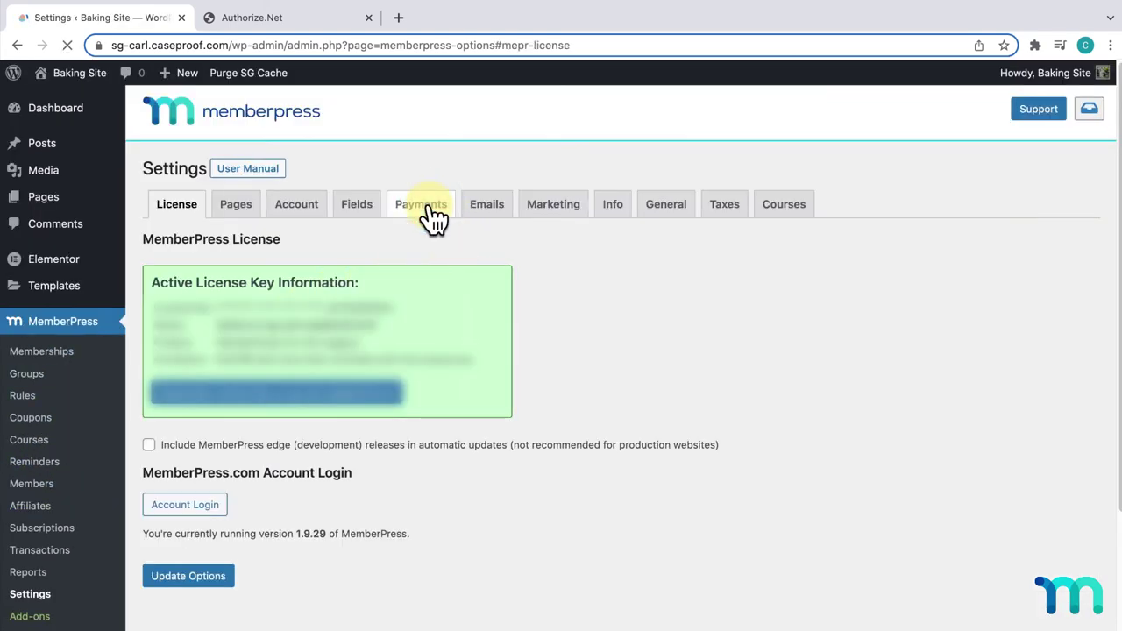
left_click(432, 210)
scroll(438, 215, "down", 6)
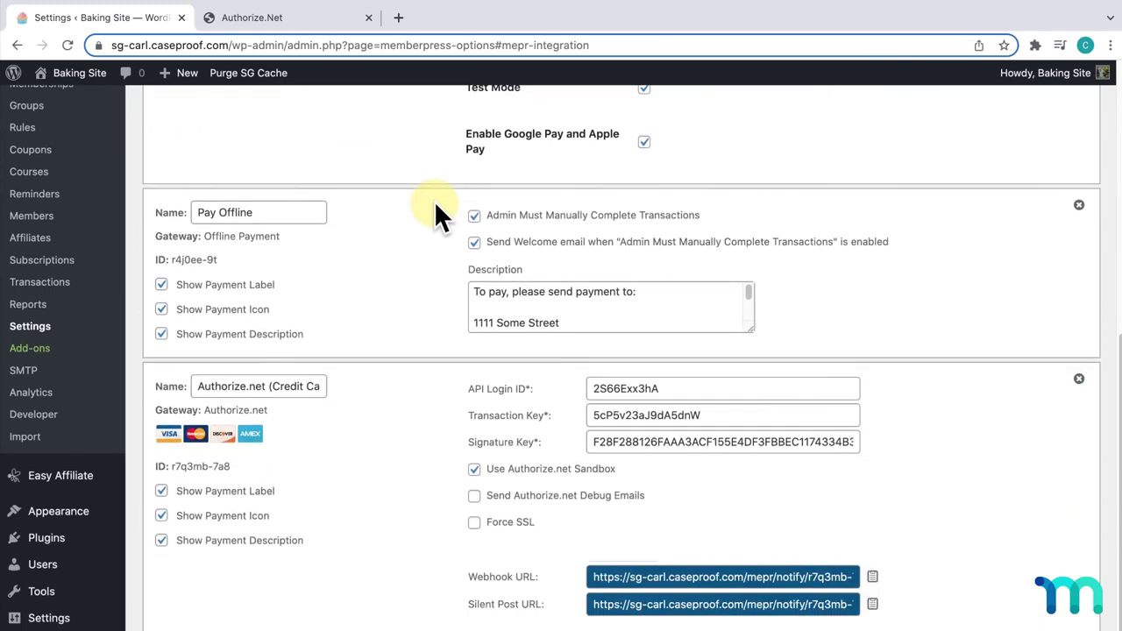
scroll(434, 201, "down", 2)
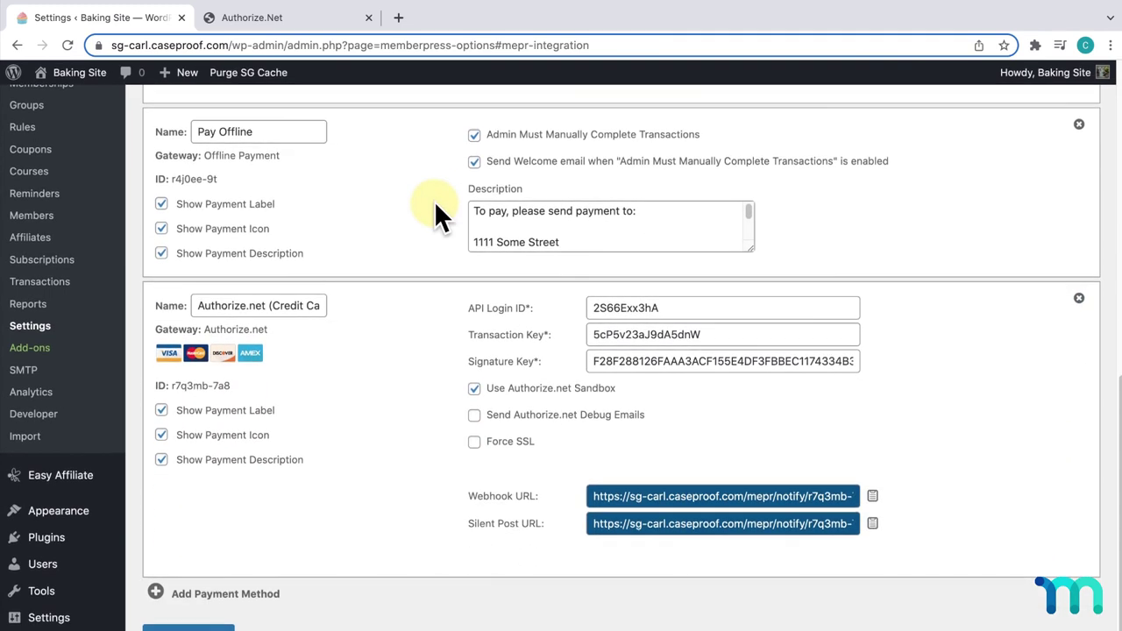
left_click(449, 386)
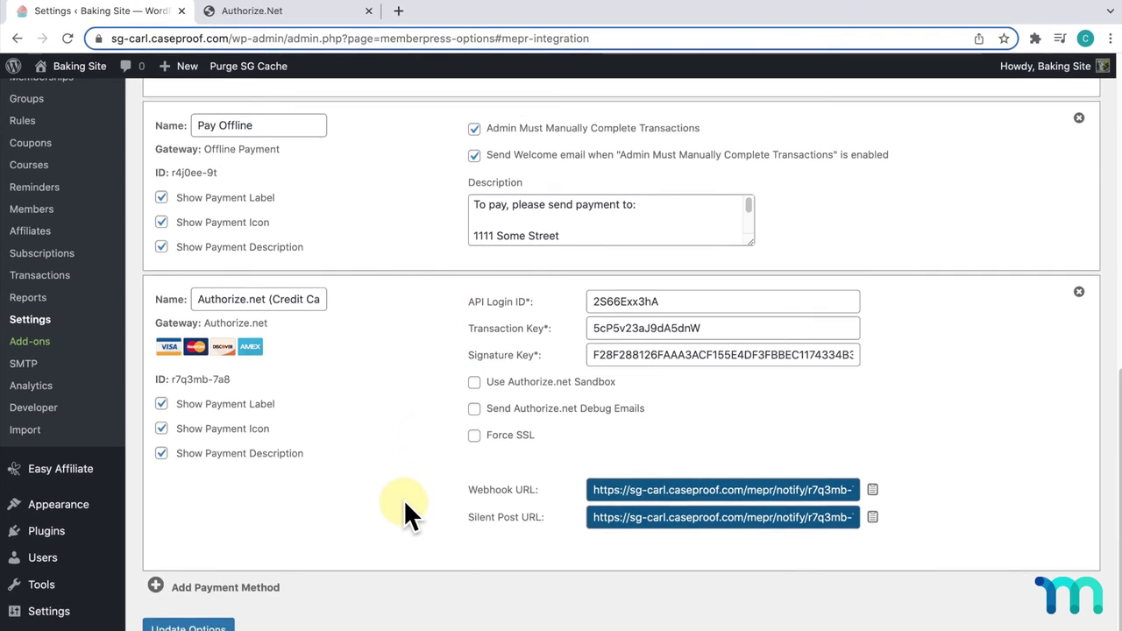
- Save the payment options and confirm Use Authorize.net Sandbox remains unchecked
left_click(226, 602)
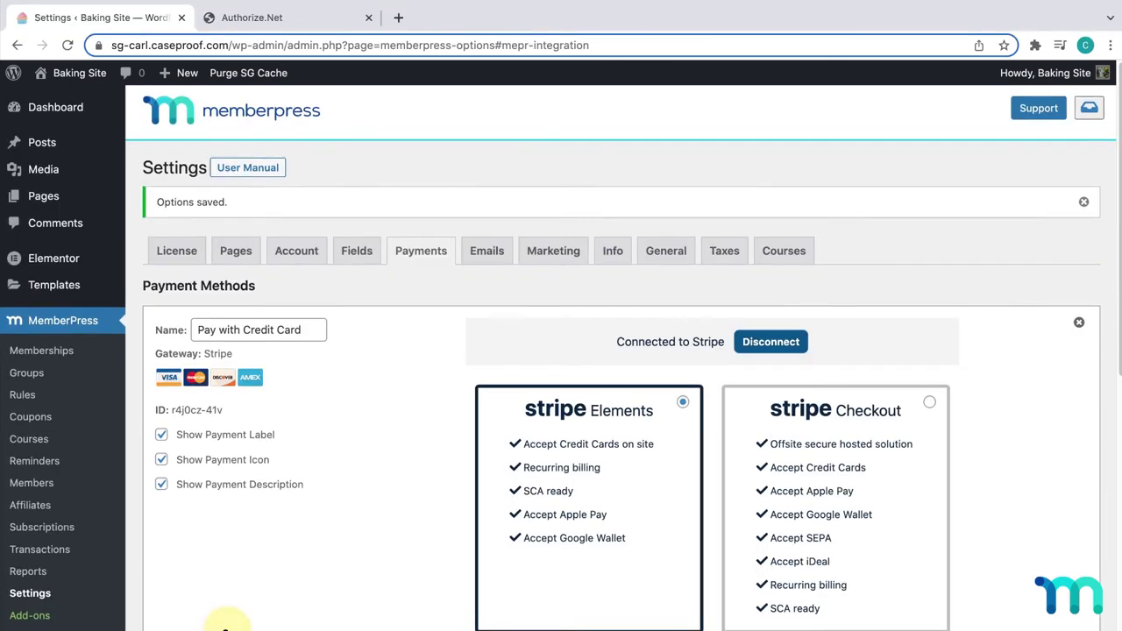
scroll(226, 626, "down", 4)
scroll(226, 626, "down", 4)
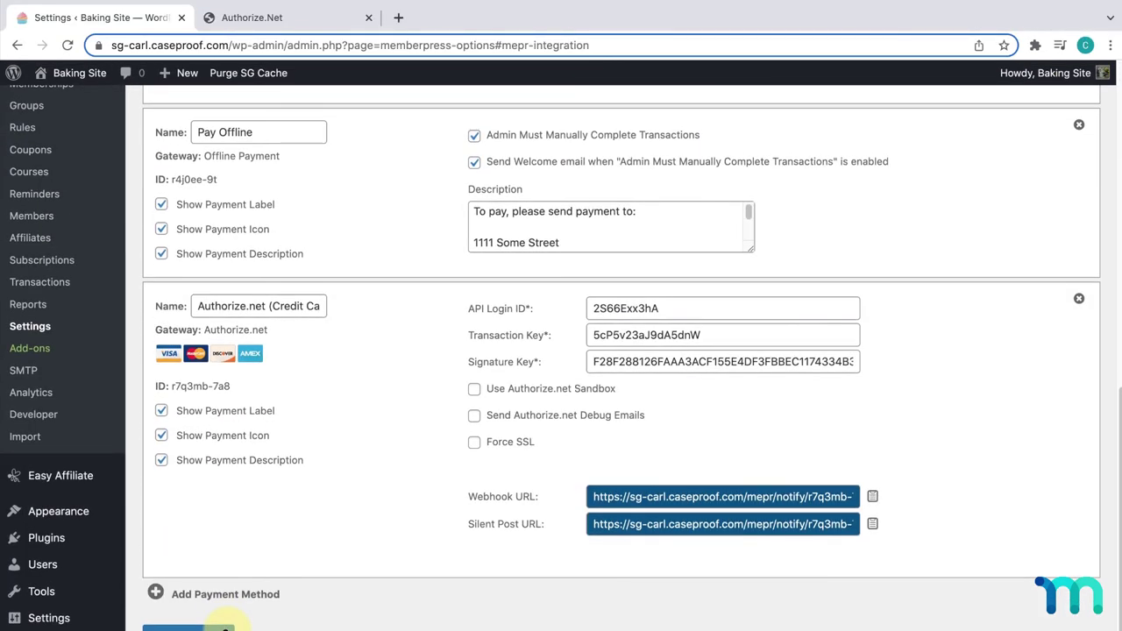